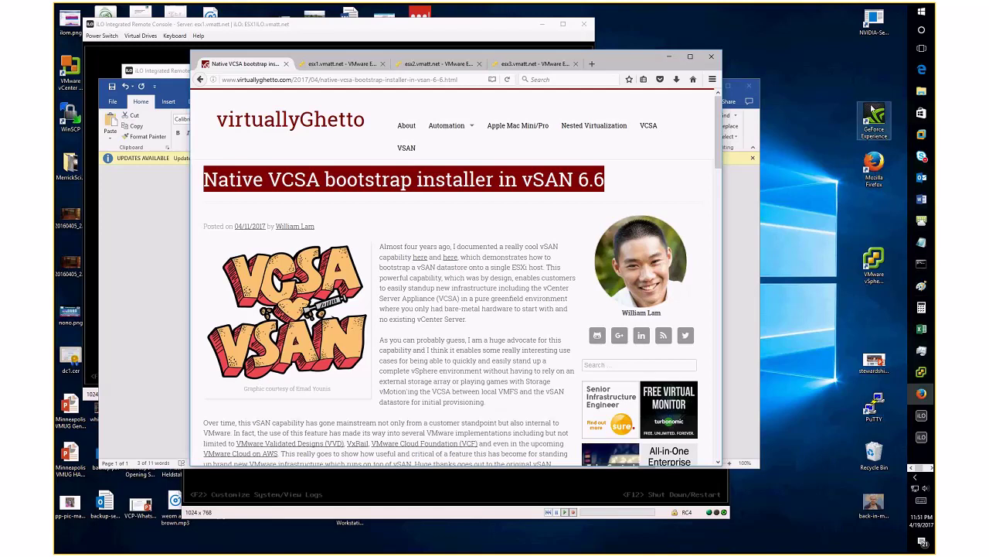
Open the lab2.jpg photo of the lab hardware from the taskbar's Photos preview
click(930, 468)
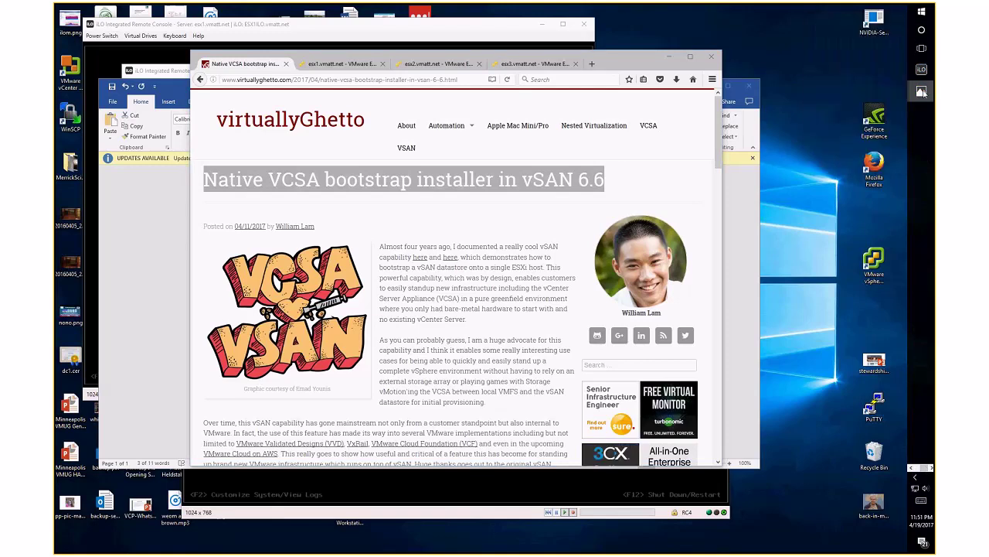
mouse_move(922, 94)
click(857, 133)
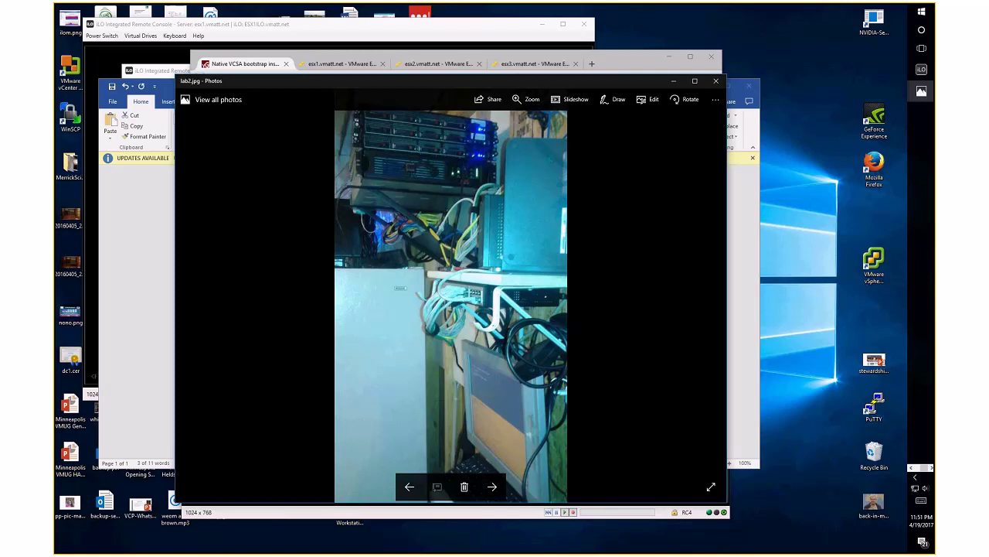
View the lab1.jpg server photo, then minimize it, Firefox and lab2.jpg to reveal Word
click(918, 100)
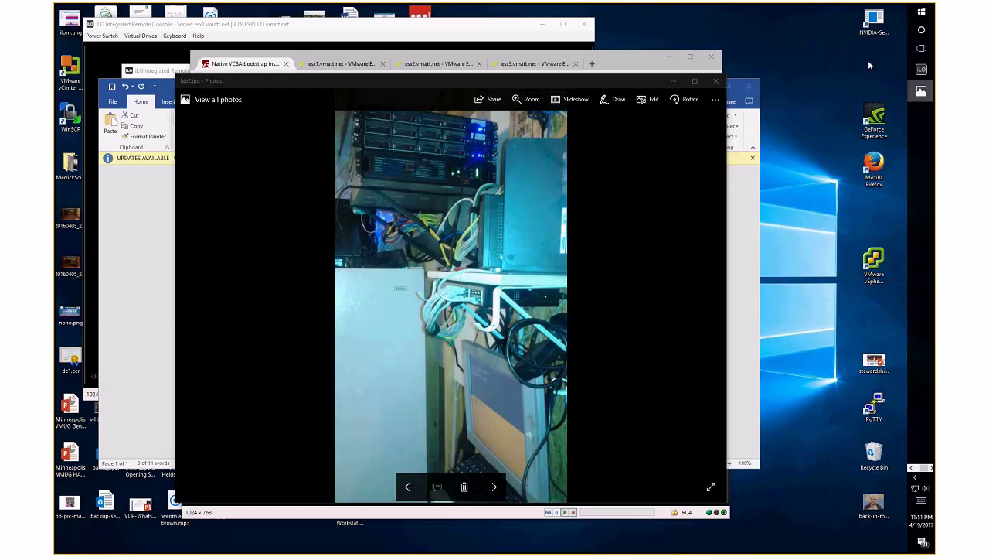
drag(56, 78, 485, 47)
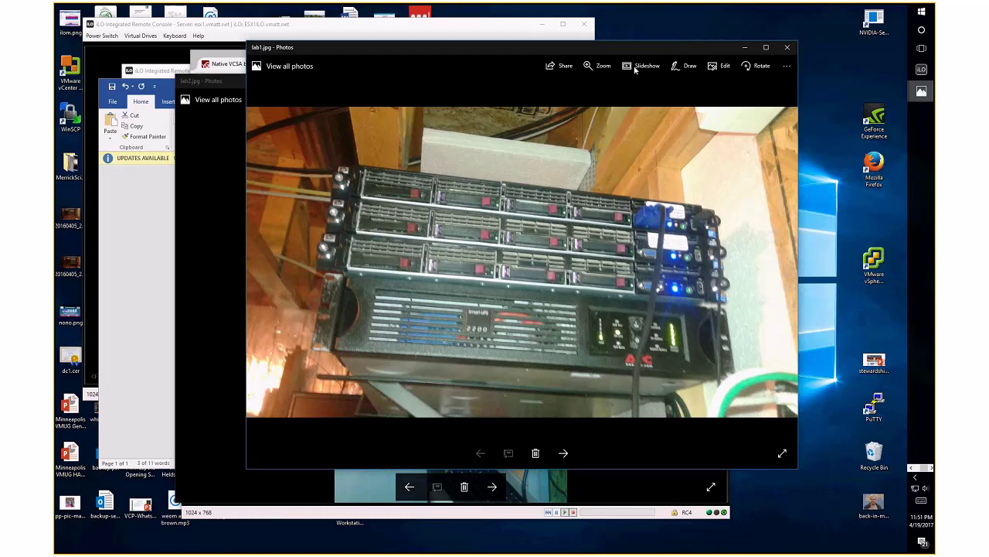
click(746, 47)
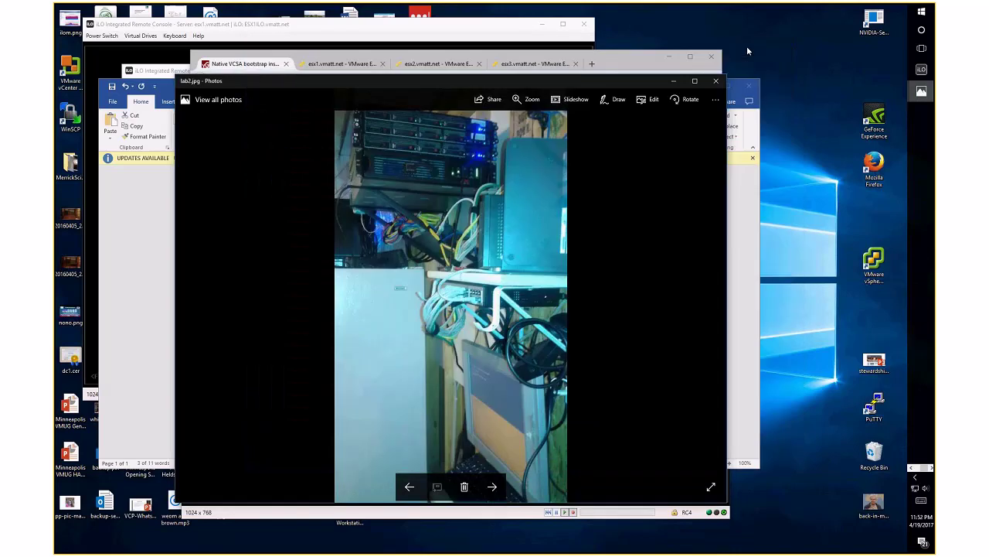
click(669, 58)
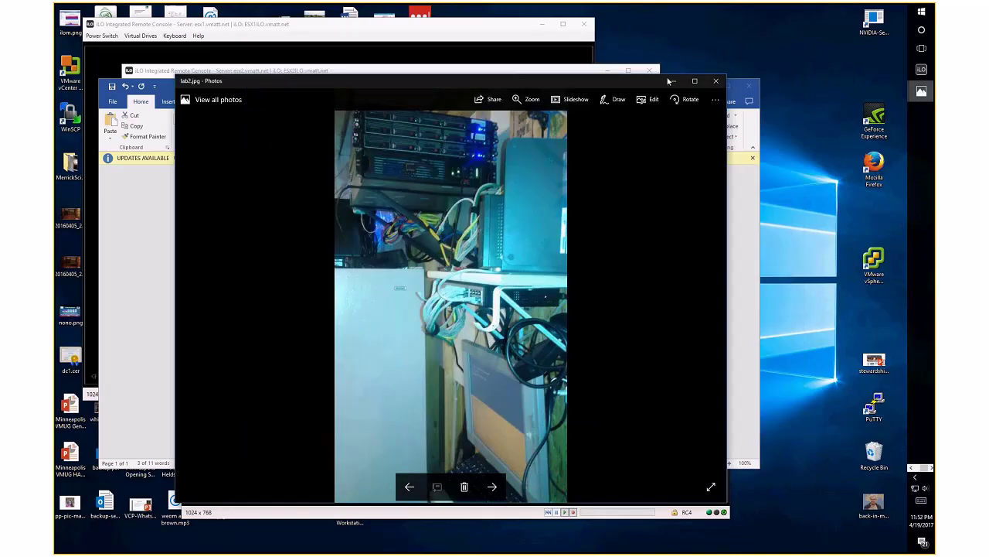
click(675, 81)
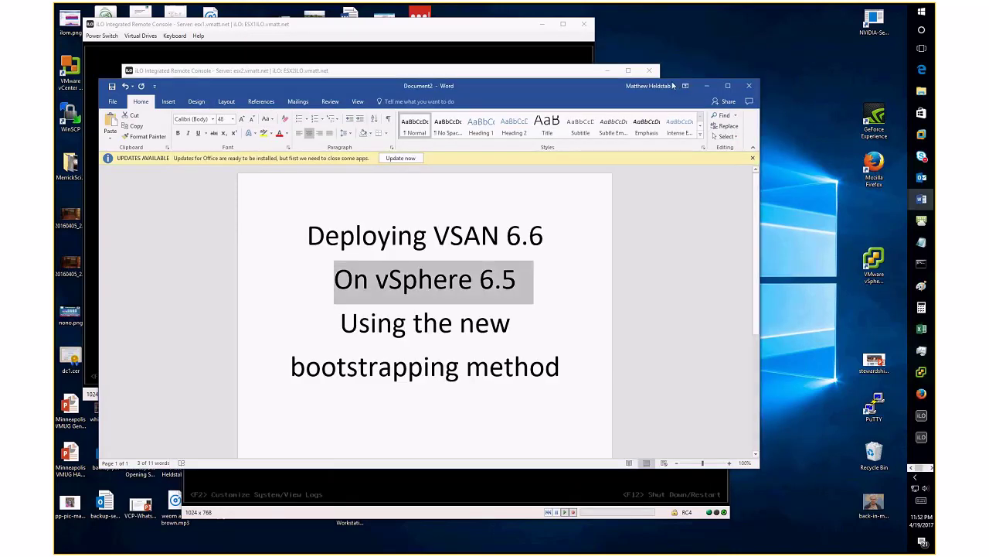
Bring up File Explorer on the Desktop and select VMware-VCSA-all-6.5.0-5318154.iso
click(920, 91)
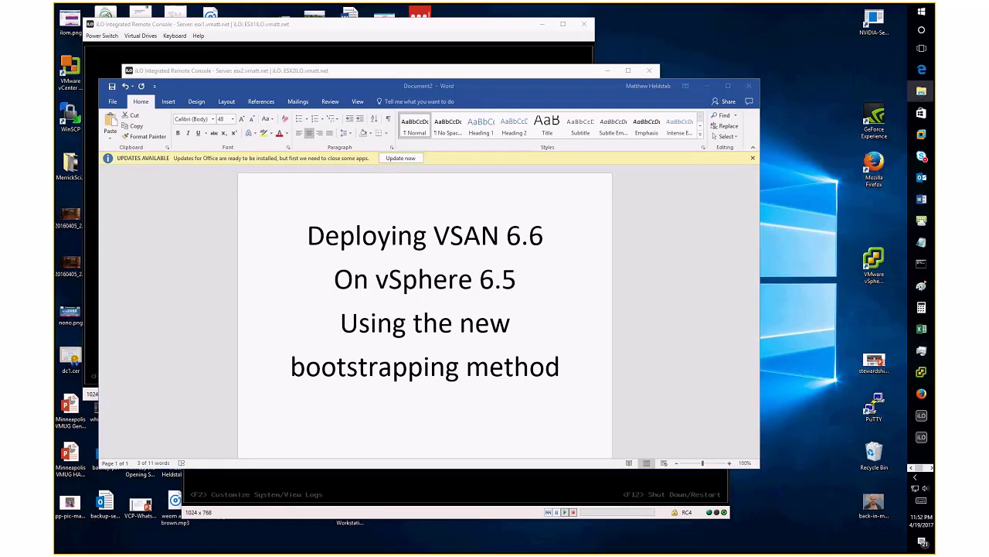
drag(492, 68, 521, 59)
click(210, 221)
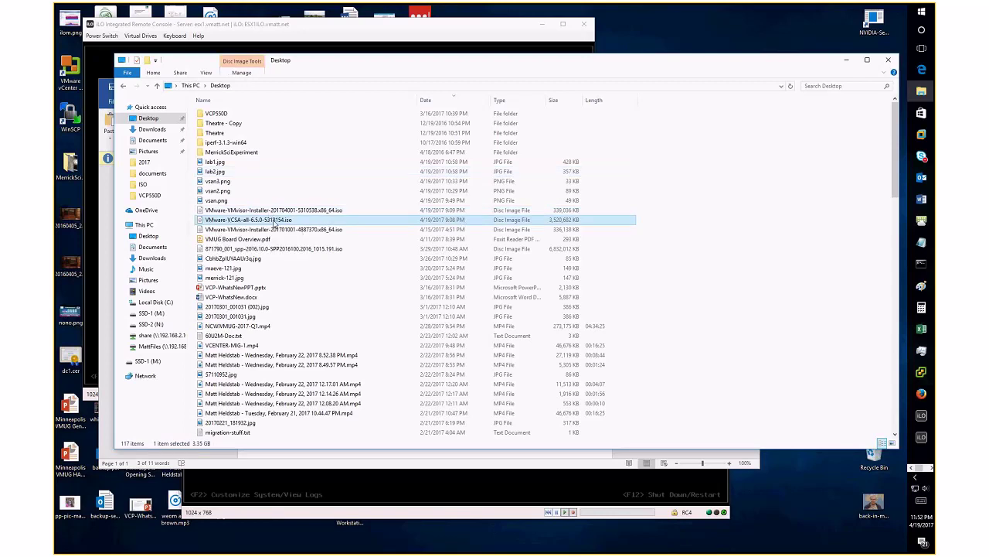
Mount the VCSA ISO and run installer.exe from its vcsa-ui-installer\win32 folder
double_click(273, 223)
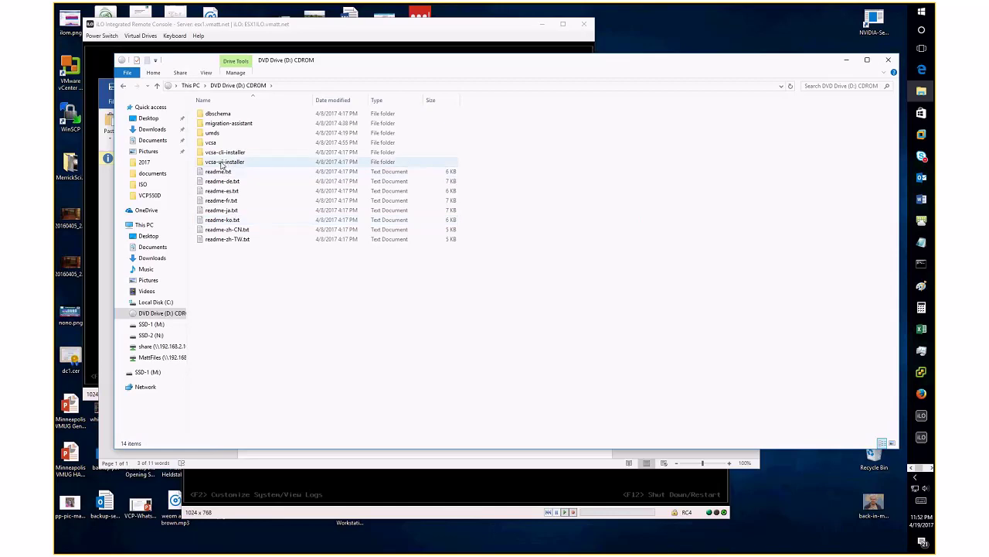
double_click(223, 162)
double_click(213, 133)
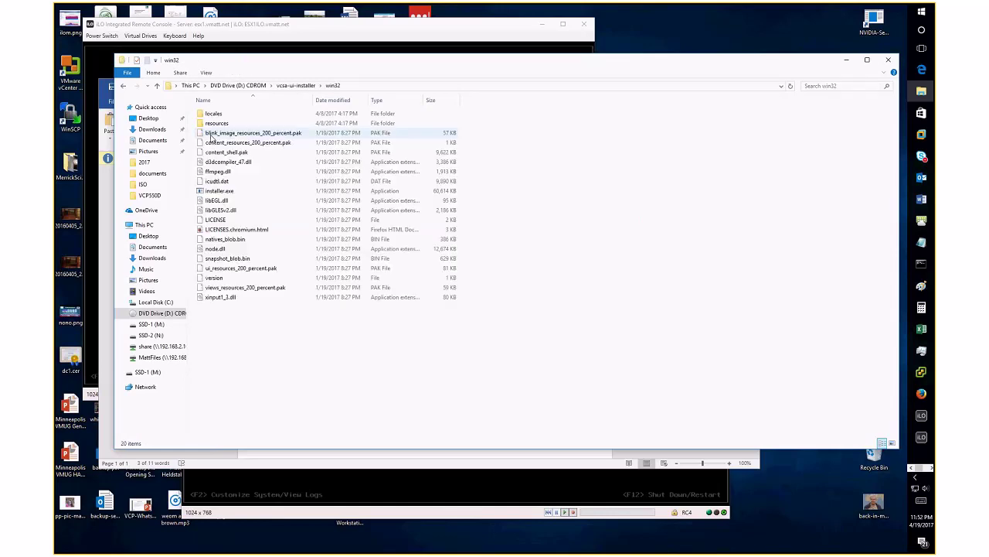
click(220, 192)
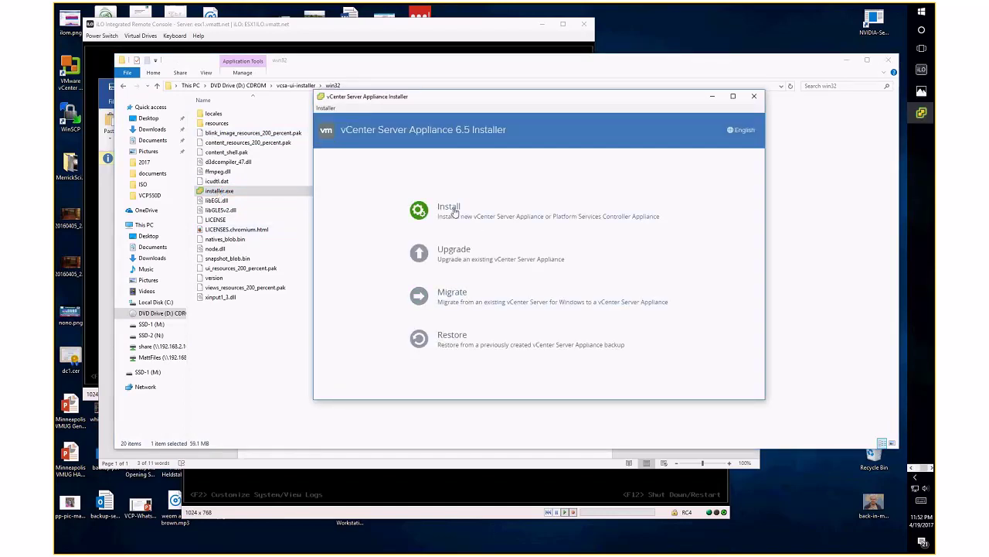
Begin a new Install, accept the license terms and keep vCenter Server with an Embedded PSC
click(451, 213)
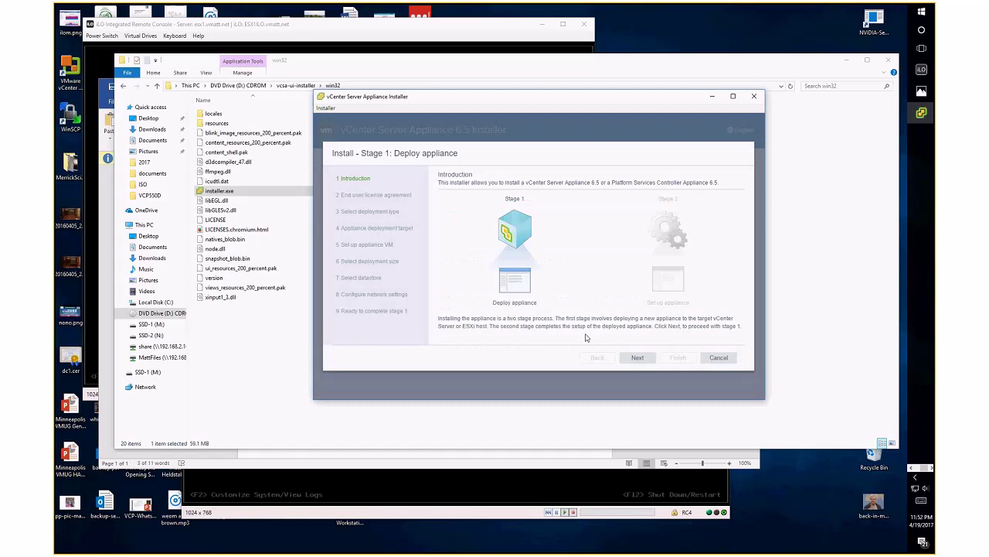
click(637, 357)
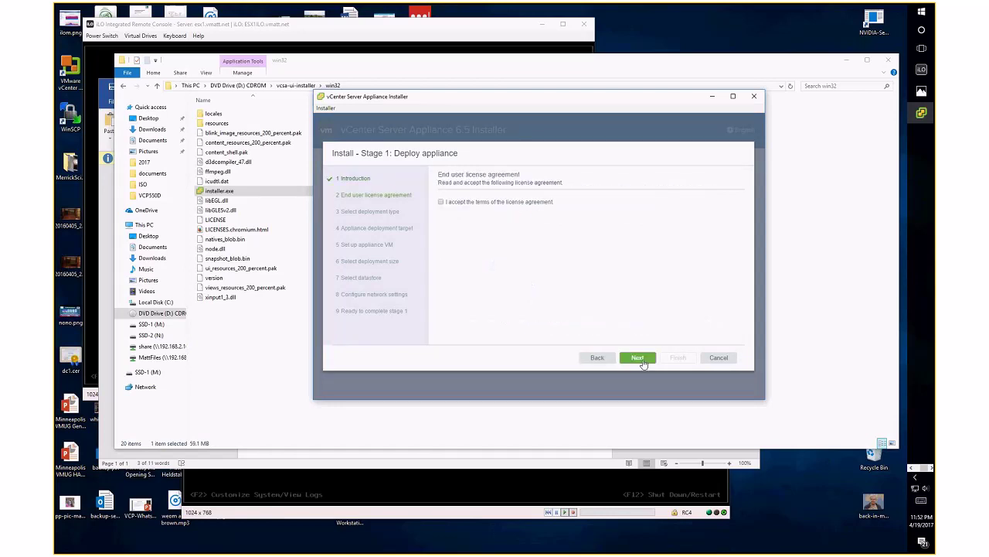
click(441, 340)
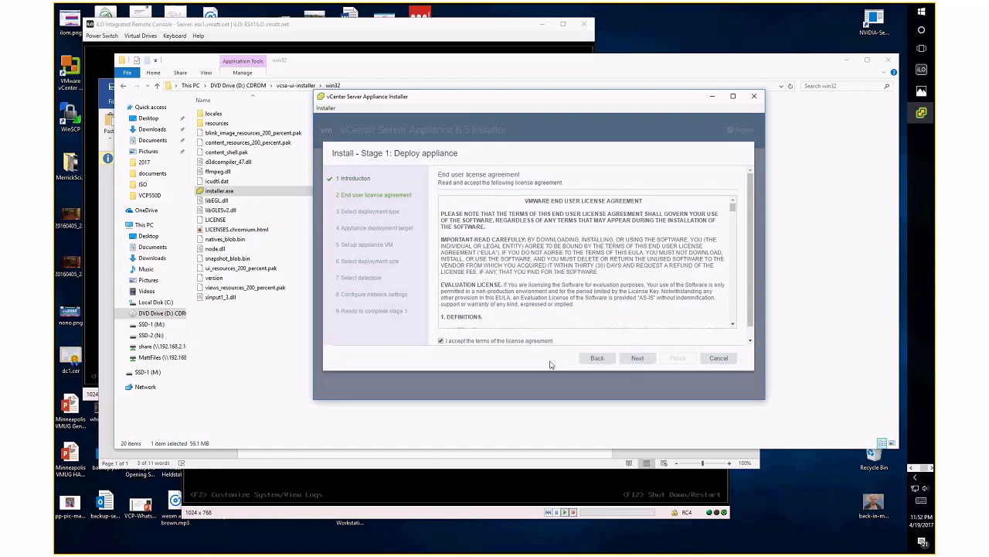
click(636, 357)
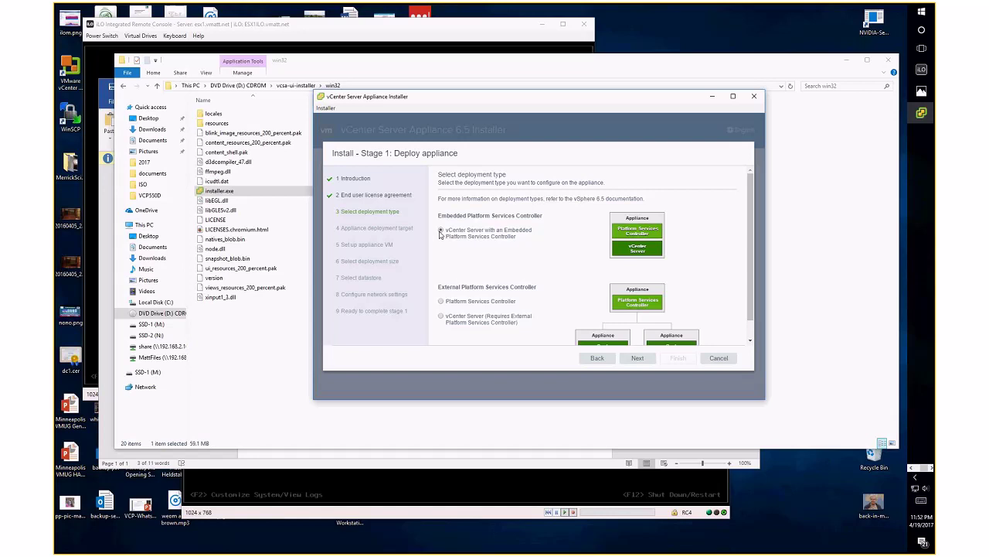
click(637, 360)
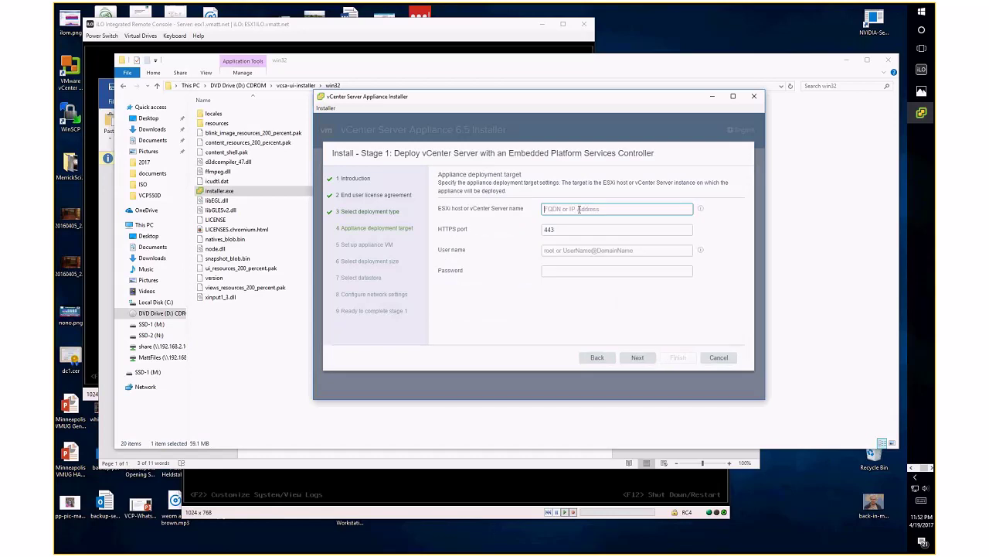
Connect to ESXi host esx1.vmatt.net as root and accept its certificate
text(ess)
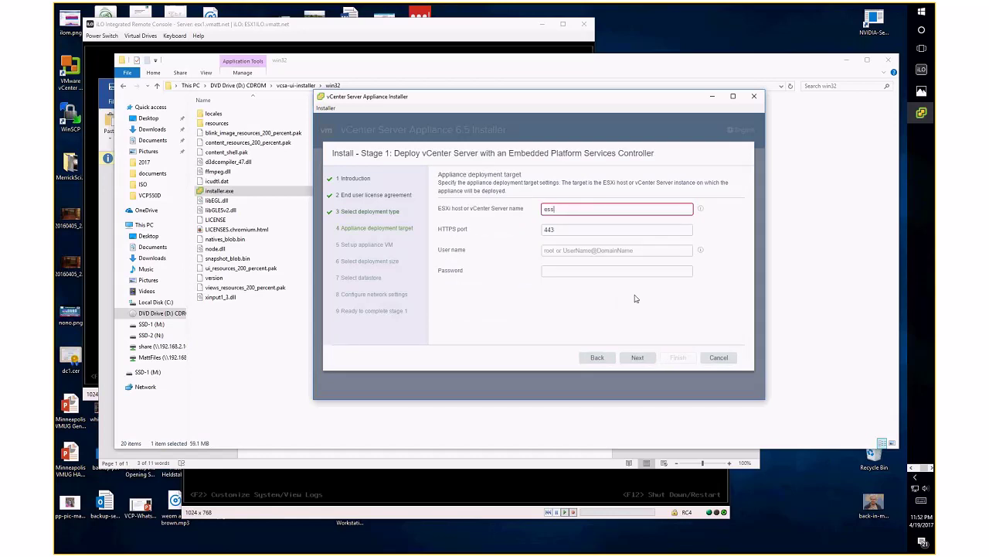
text(1.vmatt.net)
key(Tab)
key(Tab)
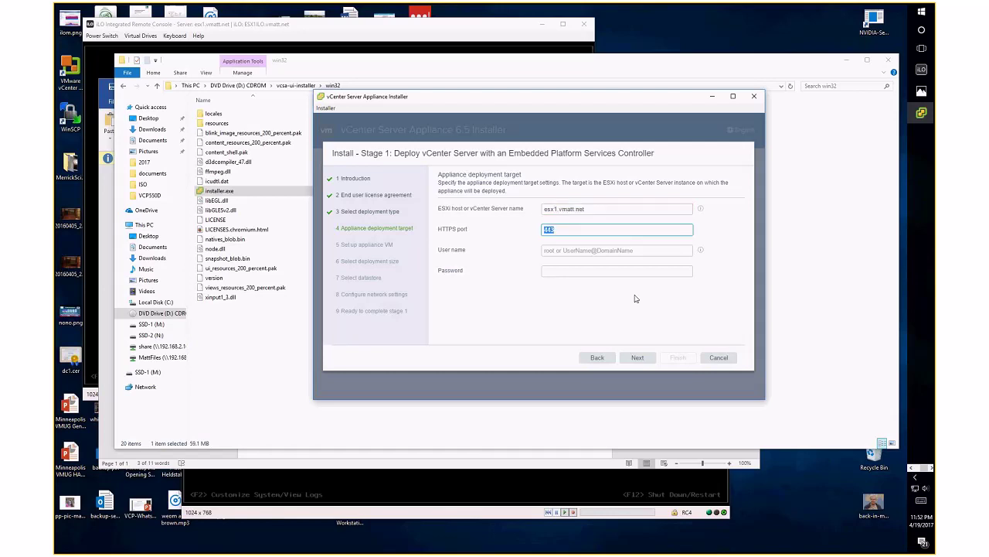
text(root)
key(Tab)
text(••••••••)
click(643, 362)
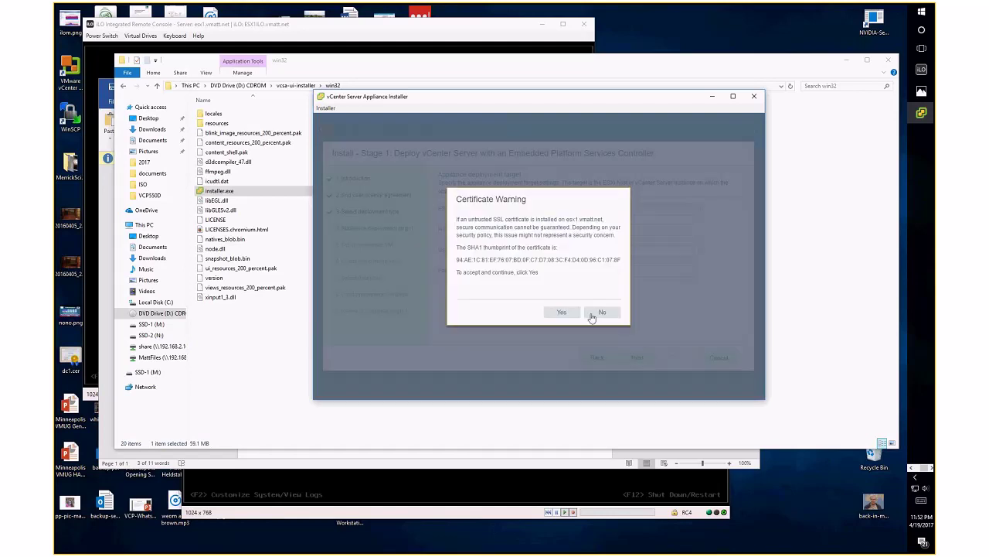
click(560, 312)
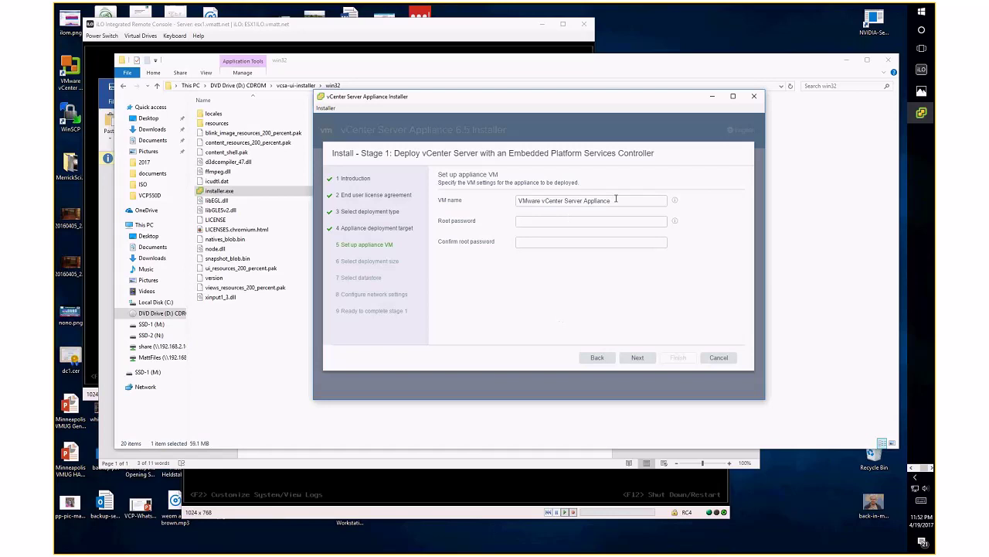
Name the appliance VM VCEN1 and set and confirm its root password
drag(616, 199, 495, 200)
text(VCEN1)
key(Tab)
text(************)
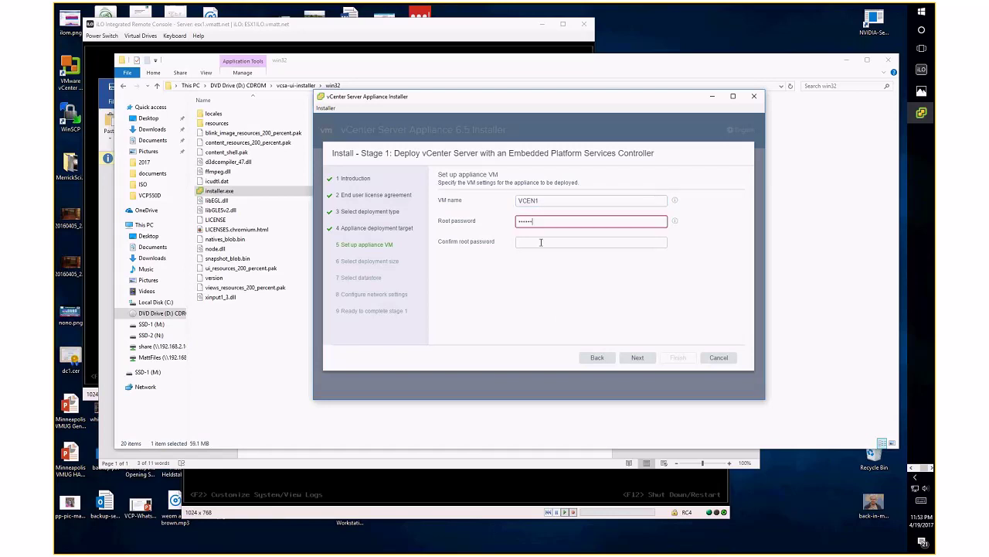
key(Tab)
text(************)
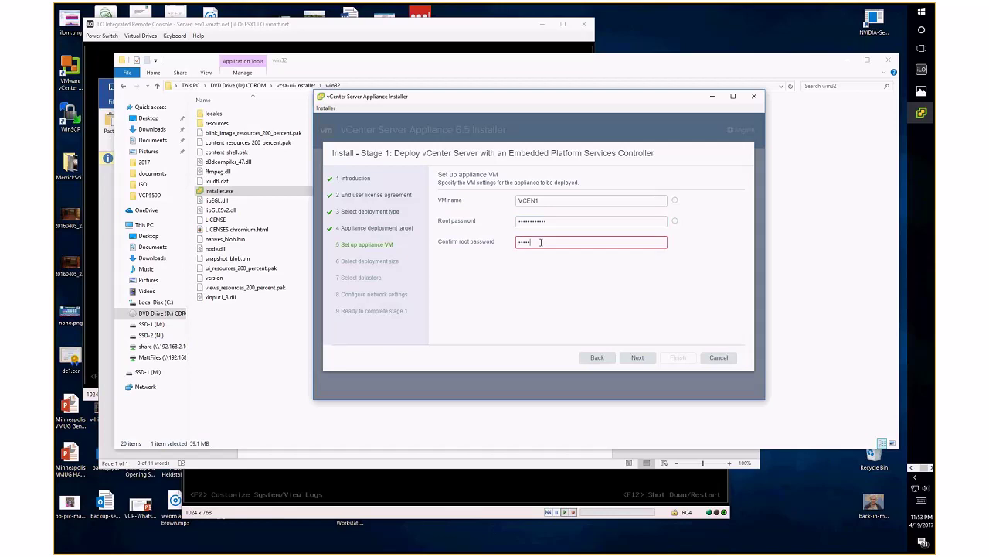
Keep the Tiny deployment size and continue to datastore selection
click(637, 359)
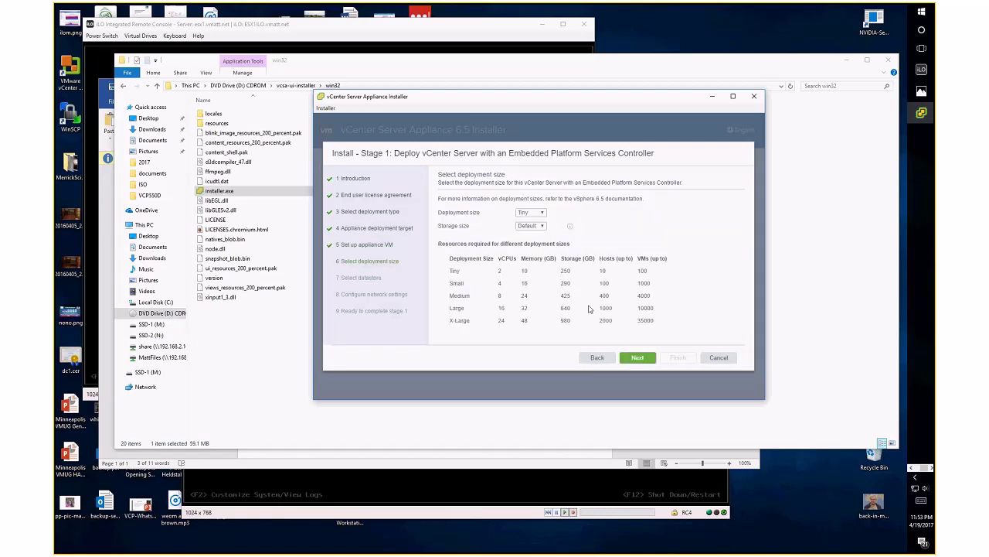
click(532, 213)
click(532, 214)
click(638, 357)
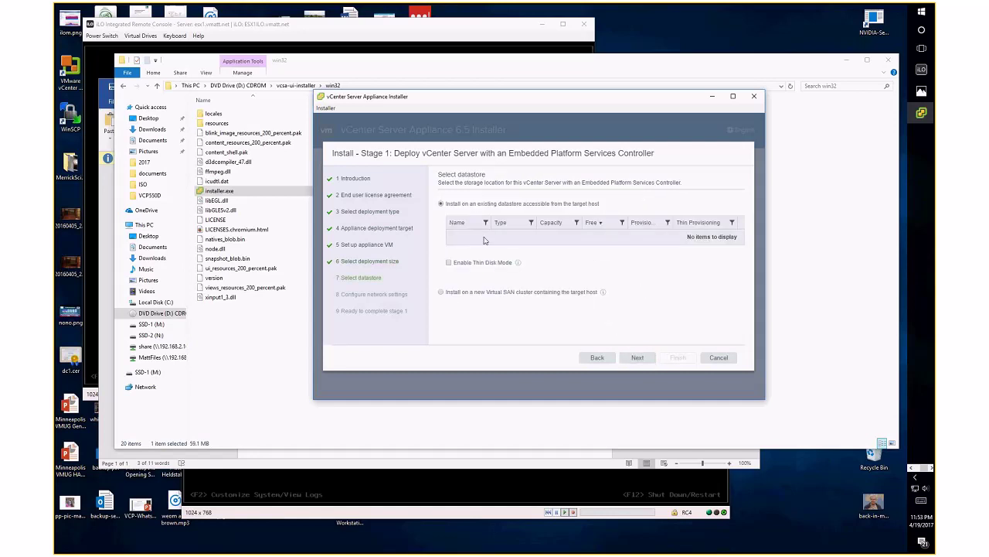
Install on a new Virtual SAN cluster with datacenter TCWD and cluster name VSAN
click(440, 292)
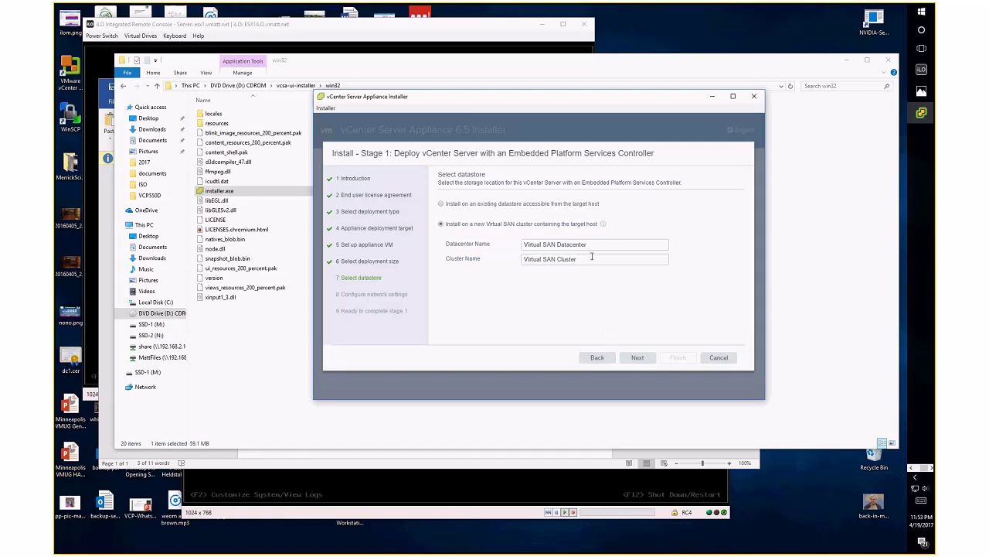
drag(593, 244, 505, 242)
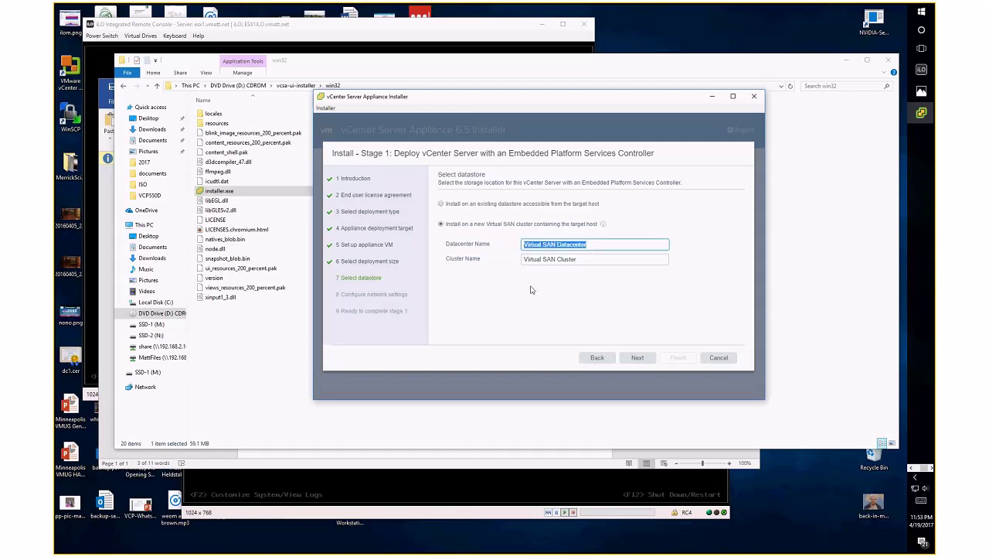
text(TCWD)
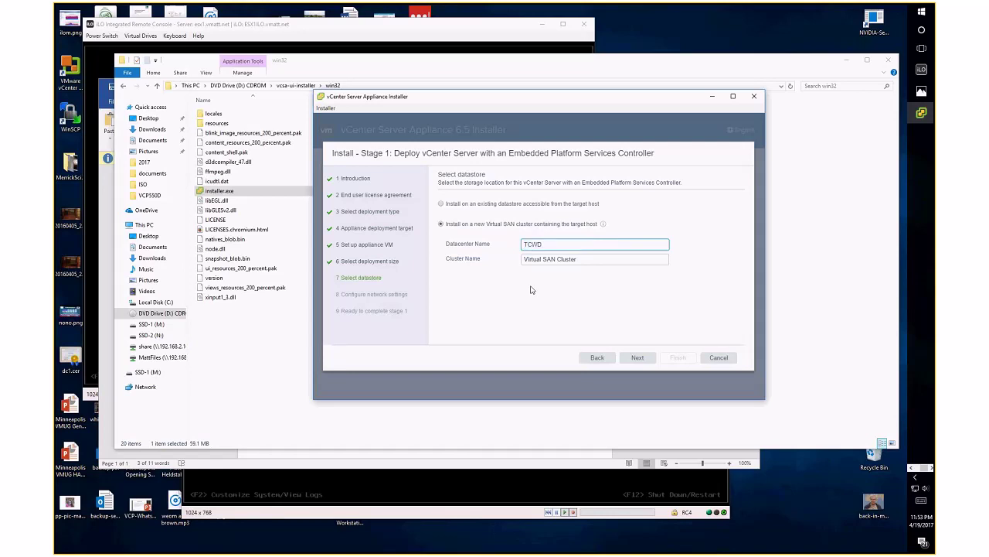
key(Tab)
text(VSAN)
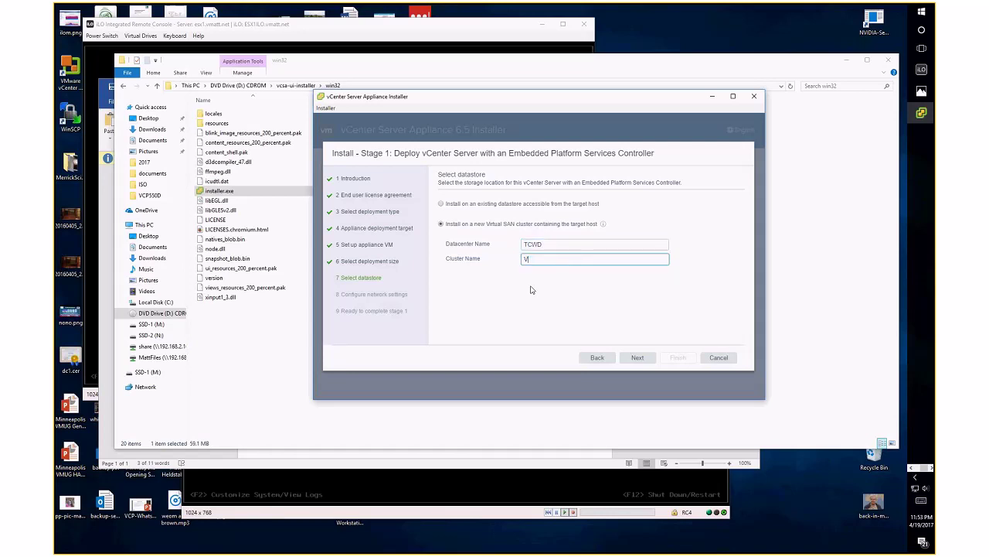
click(638, 360)
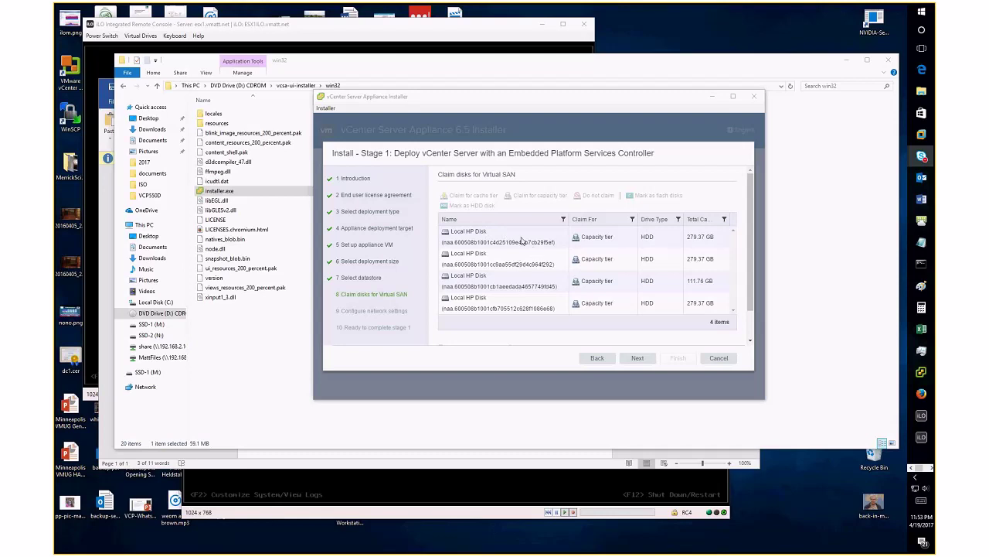
Mark the 111.76 GB disk as flash and claim it for the cache tier
click(713, 283)
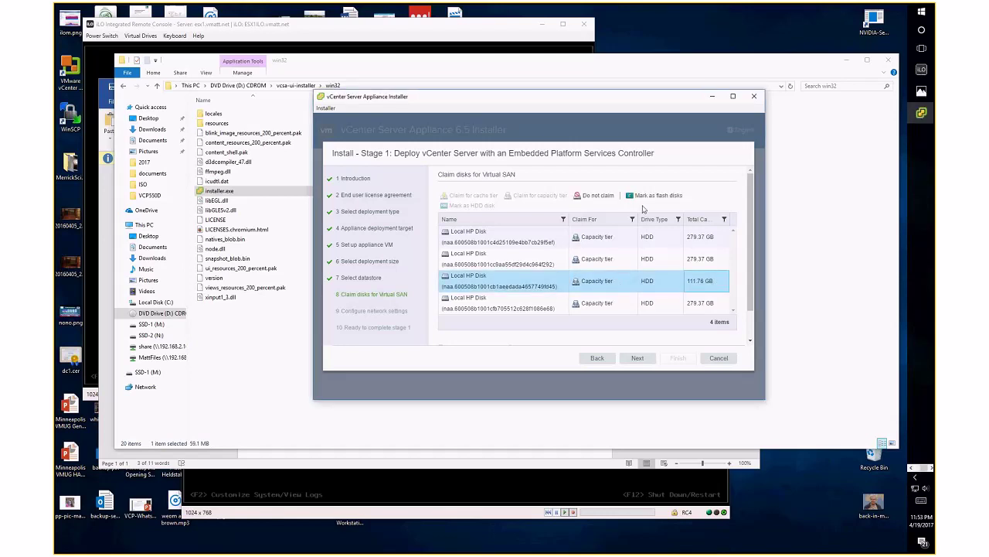
click(666, 197)
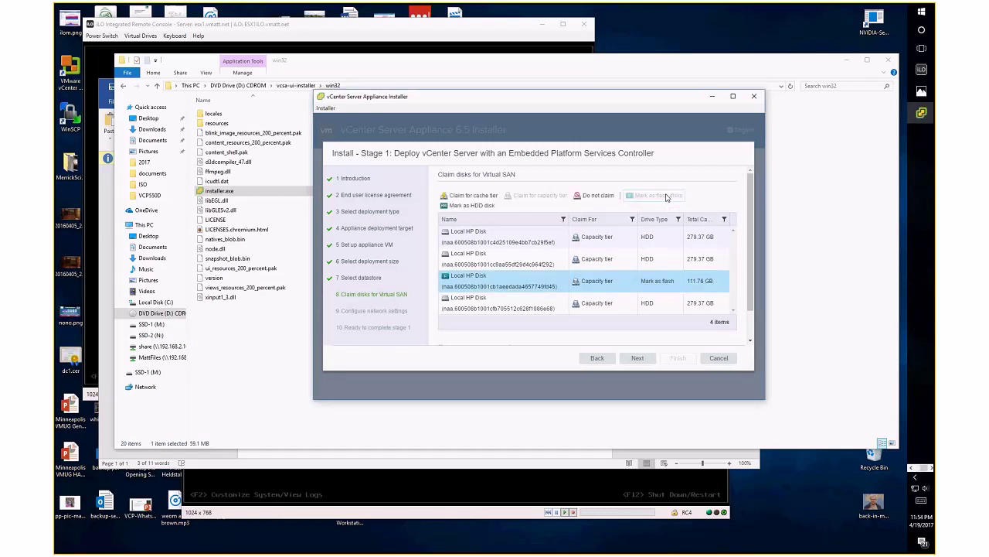
click(461, 197)
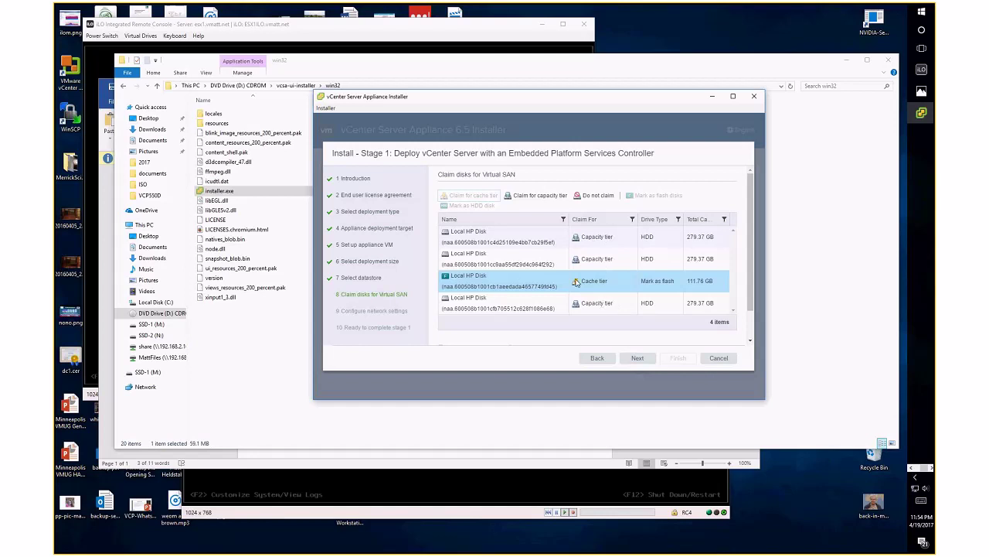
click(637, 358)
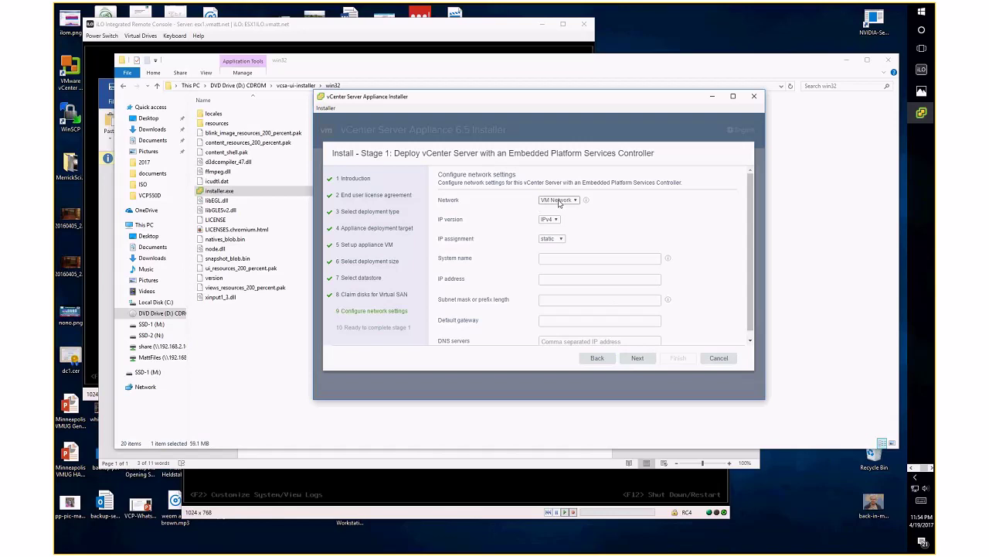
click(306, 29)
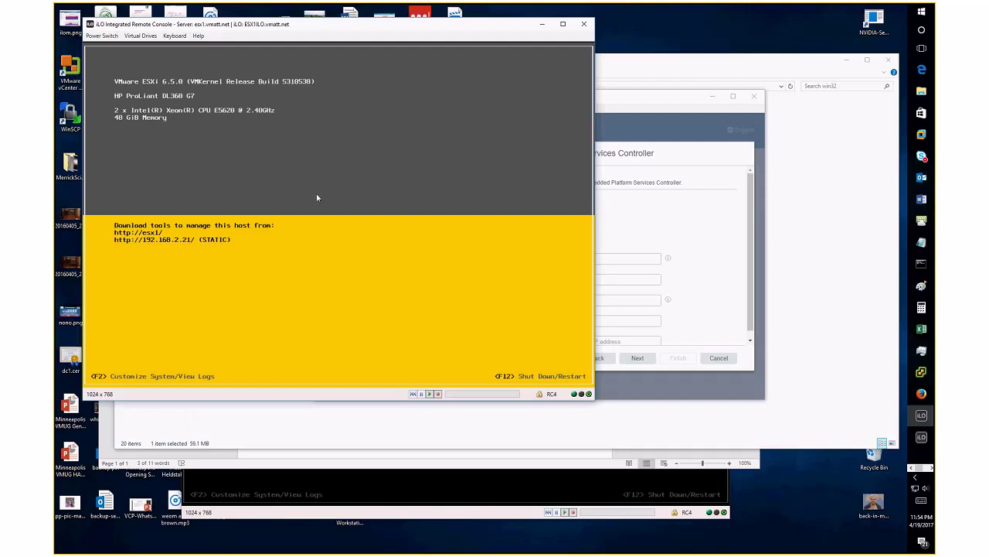
click(629, 99)
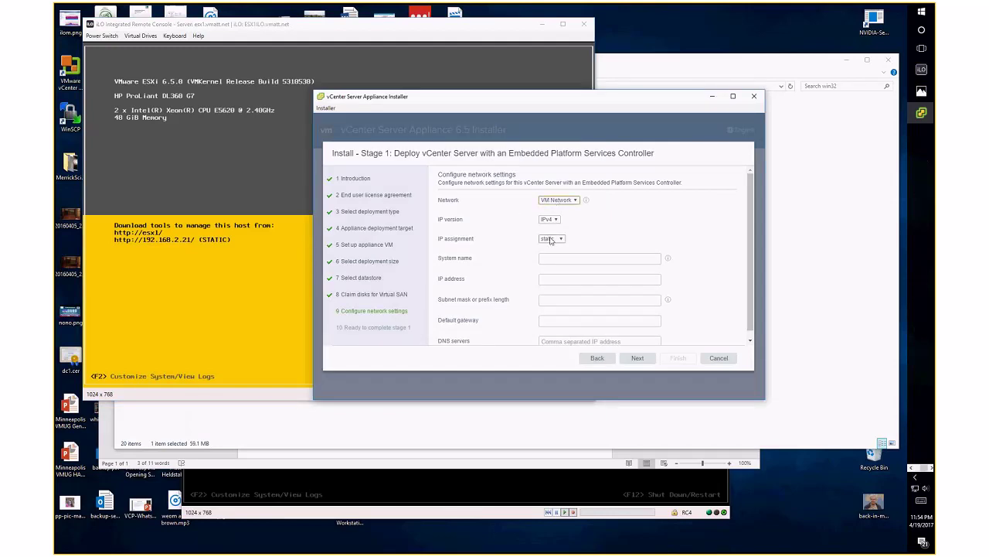
Enter system name vcen1.vmatt.net, IP 192.168.2.31 and subnet mask 255.255.255.0
scroll(647, 258, down, 1)
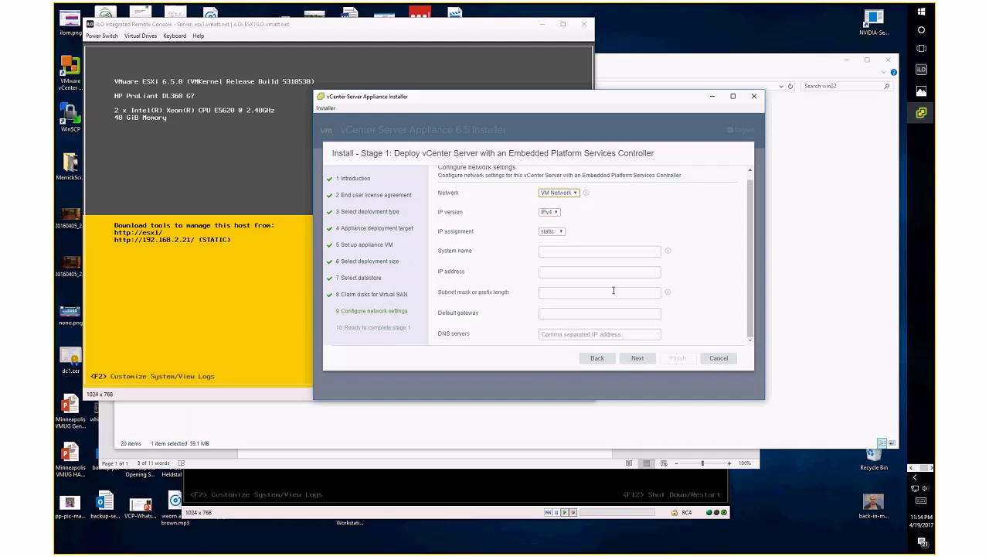
scroll(588, 247, up, 1)
click(603, 259)
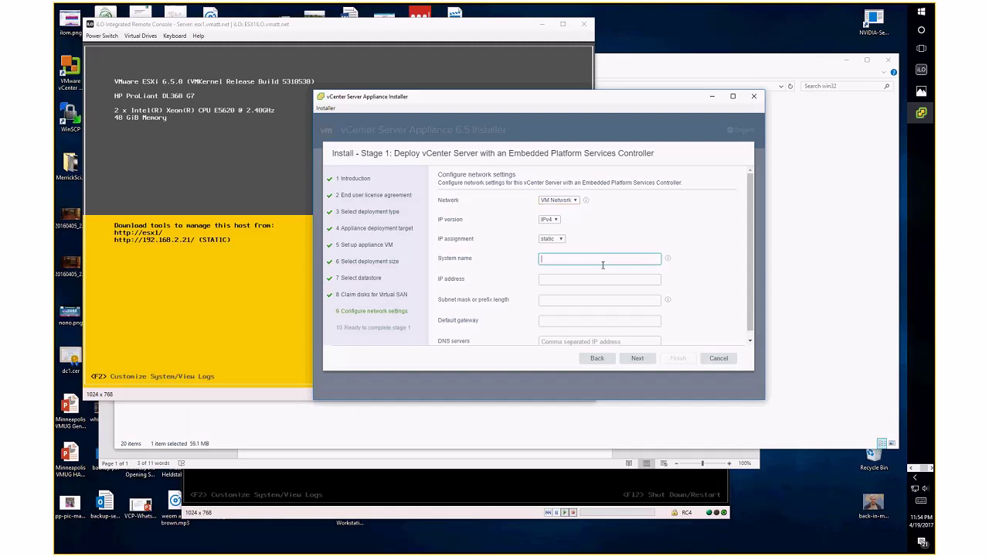
text(vcen1.vmatt.net)
key(Tab)
text(192.168.2.31)
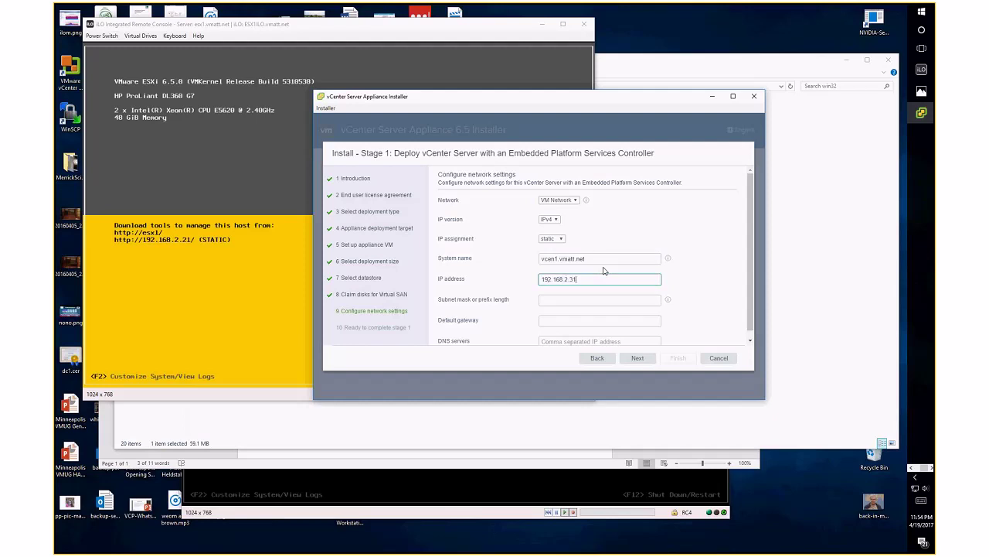
key(Tab)
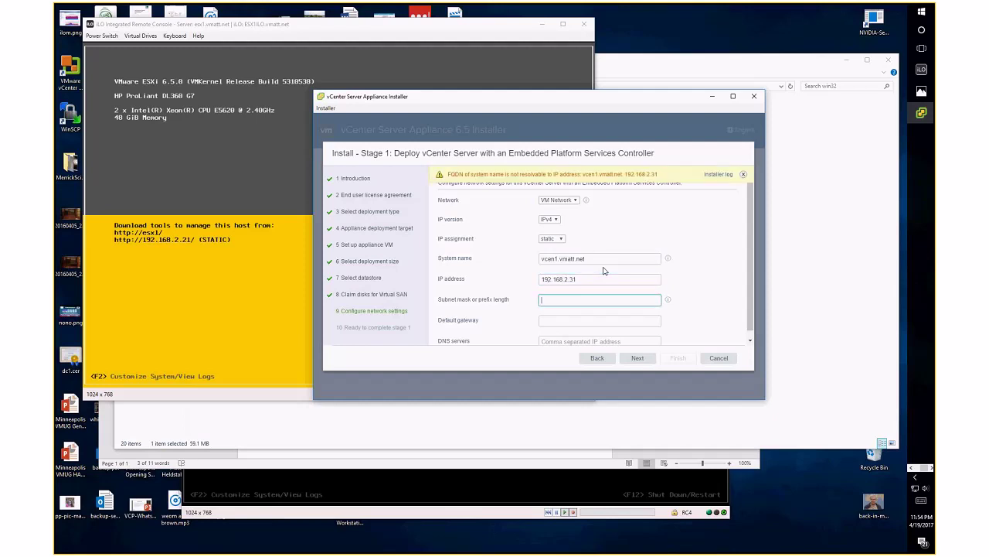
text(255.255.255.0)
Set gateway 192.168.2.1 and DNS servers 192.168.2.3,192.168.2.4, then proceed to review
key(Tab)
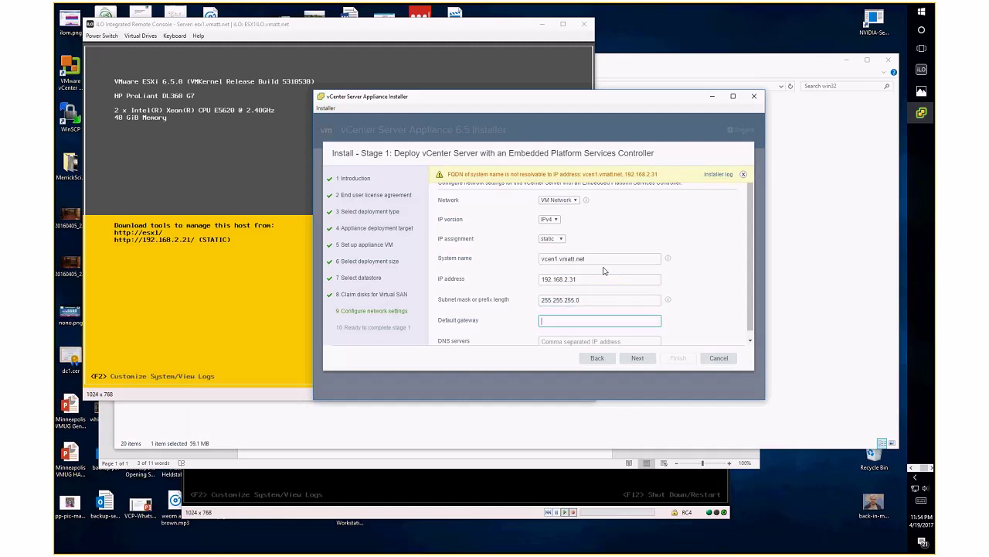
text(192.168.2.1)
key(Tab)
text(192.168.2.3,192.168.2.4)
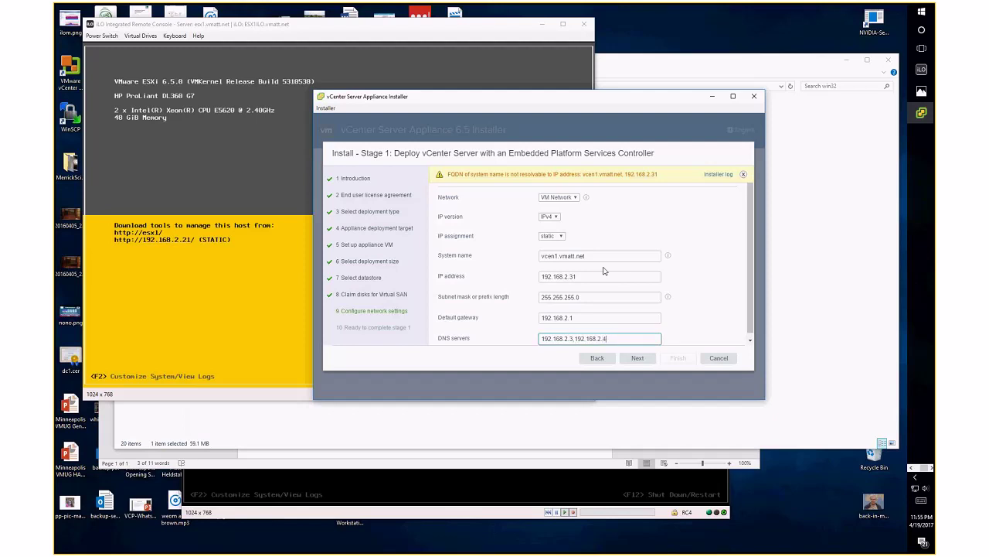
click(600, 255)
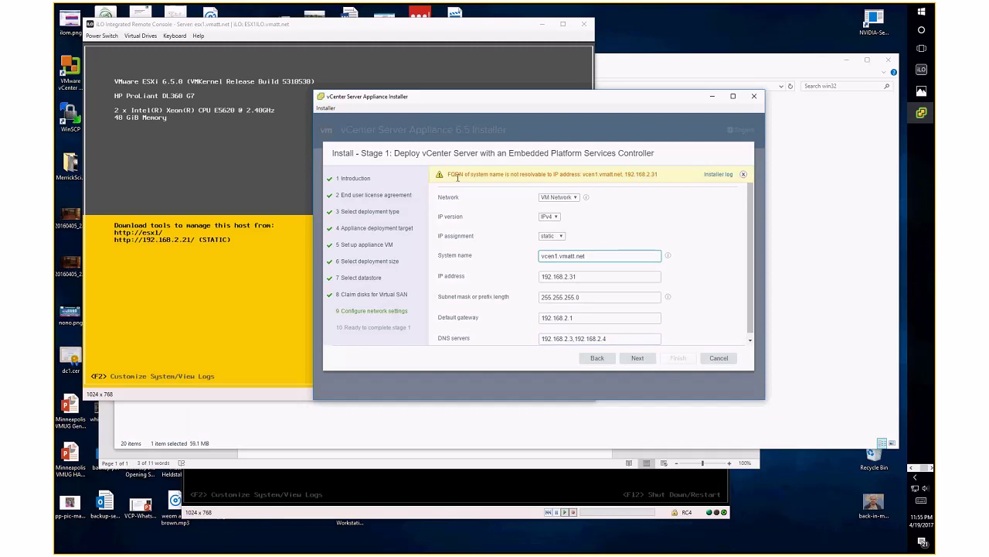
click(577, 338)
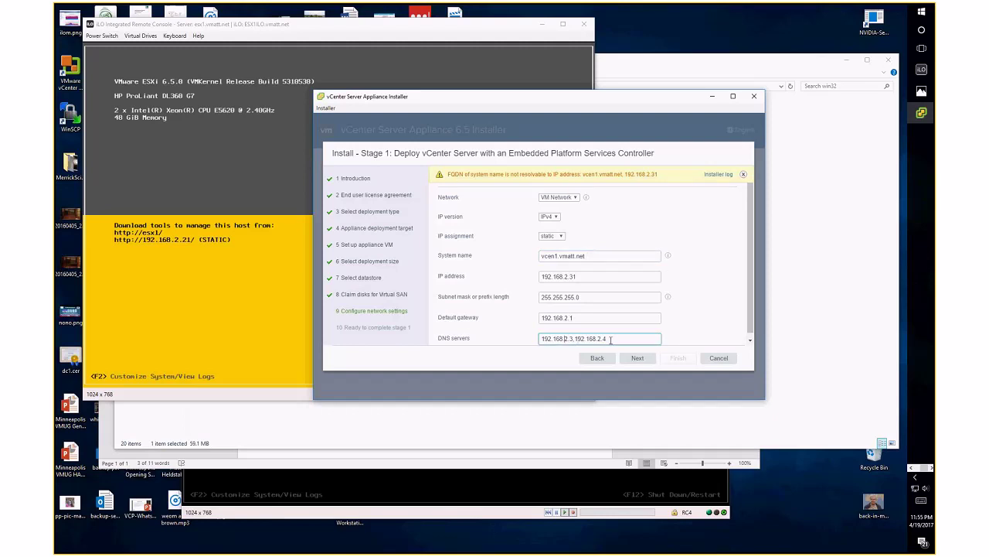
drag(621, 337, 536, 334)
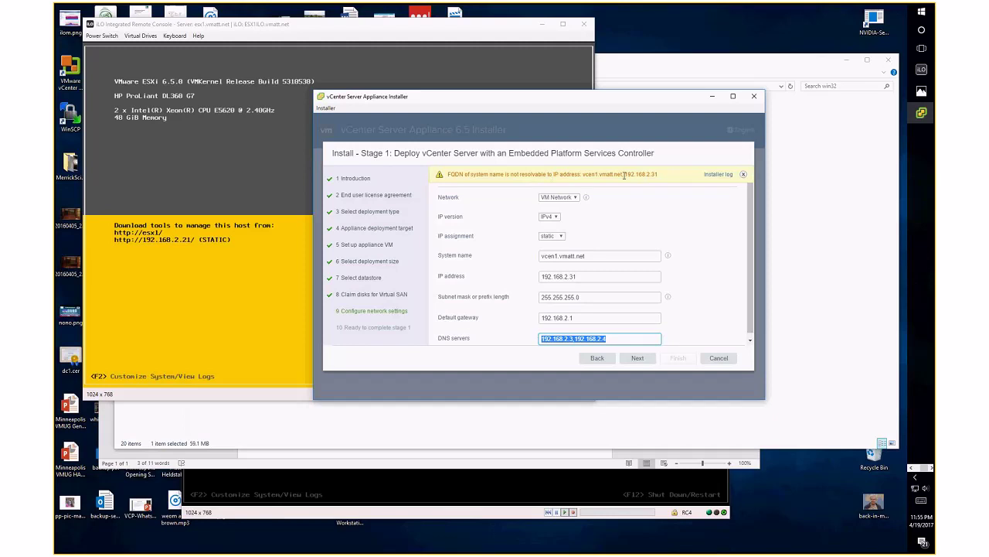
click(638, 359)
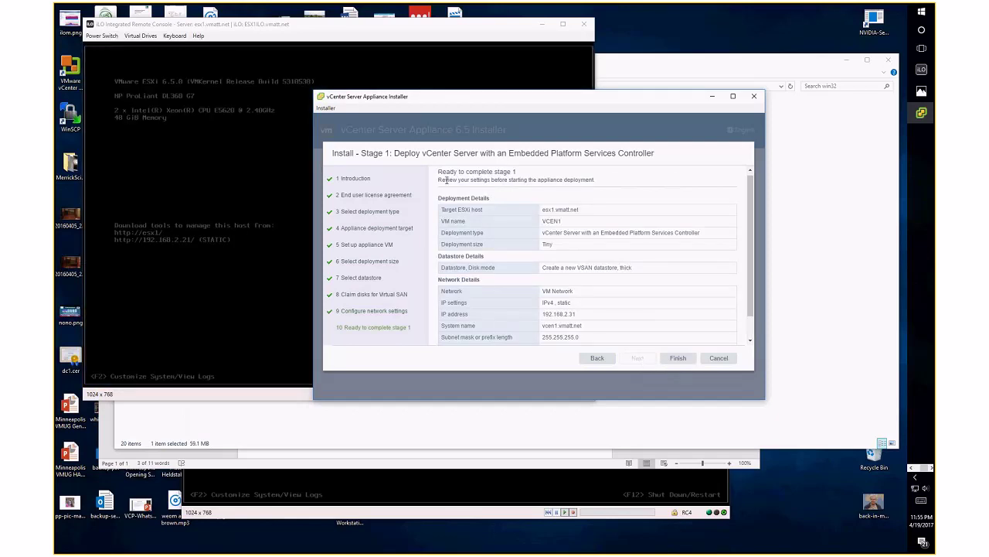
Start the stage 1 deployment and move the browser with the ESX2 iLO login onto this screen
click(679, 358)
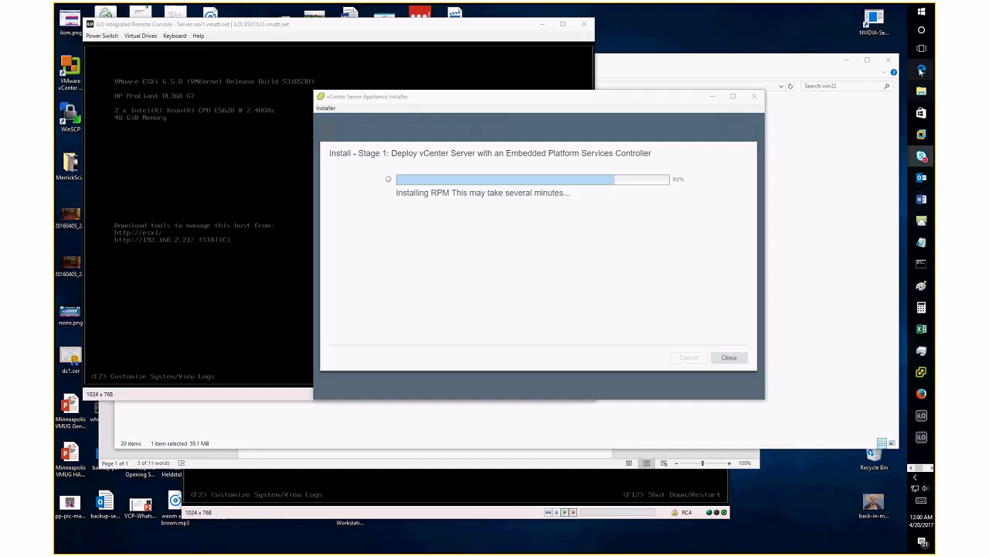
mouse_move(926, 71)
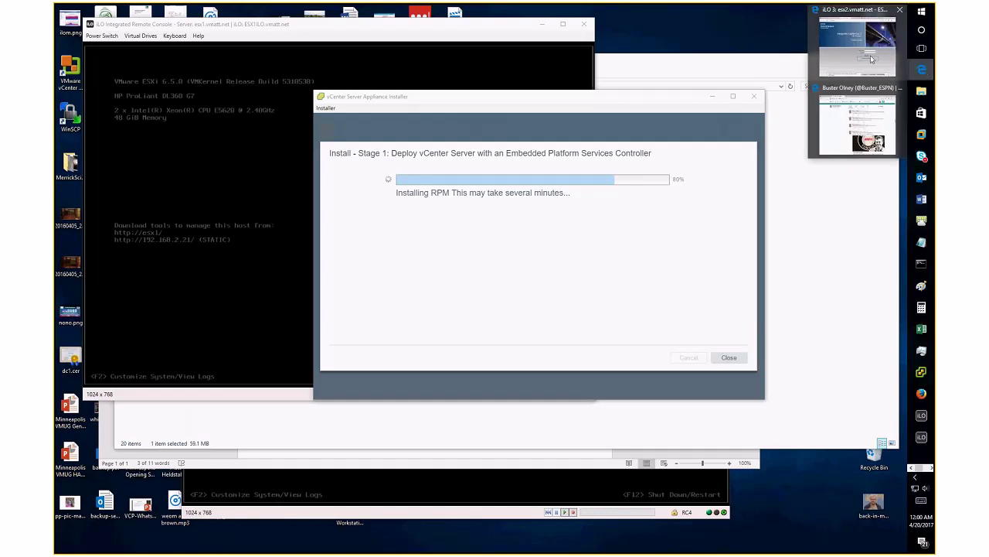
mouse_move(849, 57)
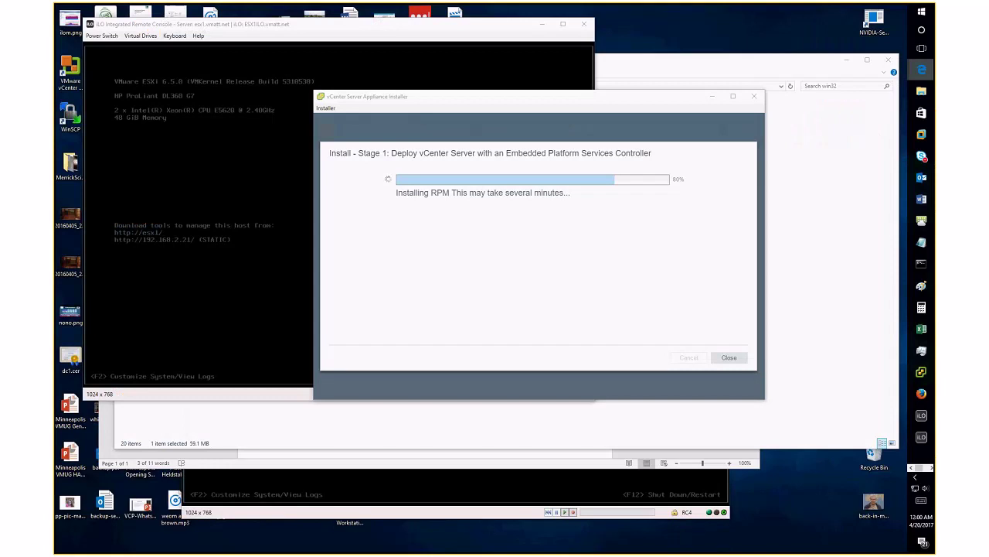
drag(56, 143, 622, 121)
Browse to the esx1.vmatt.net host and get past the certificate warning
click(594, 109)
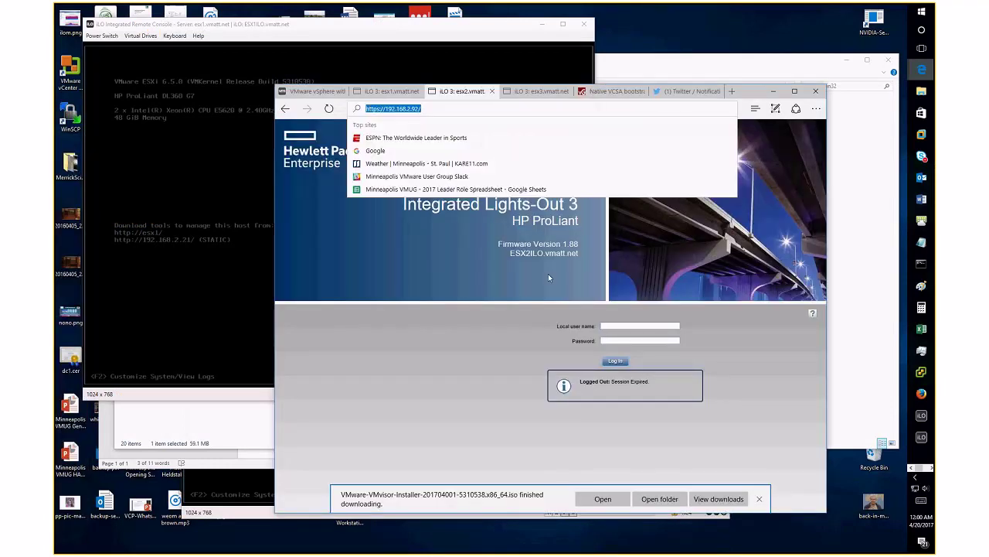
text(esx)
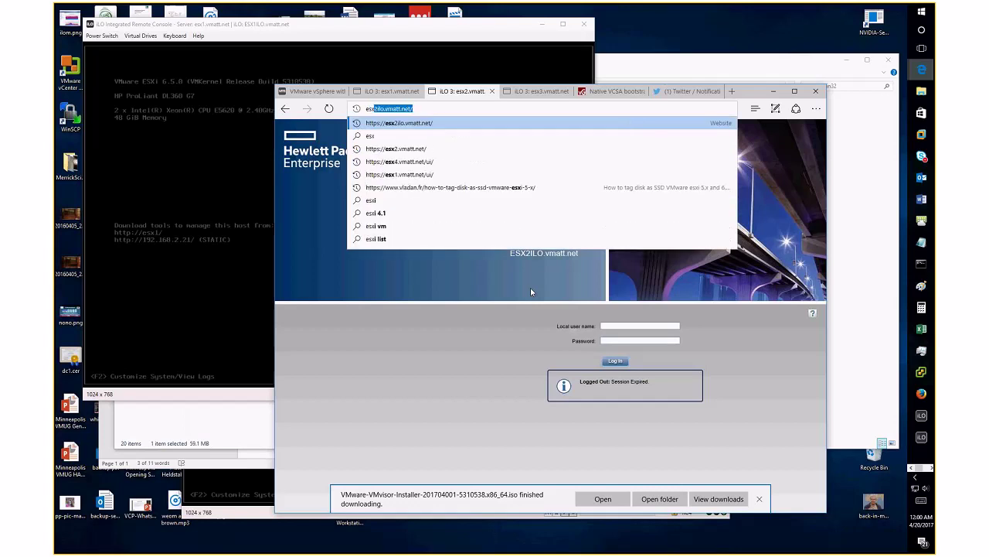
key(Return)
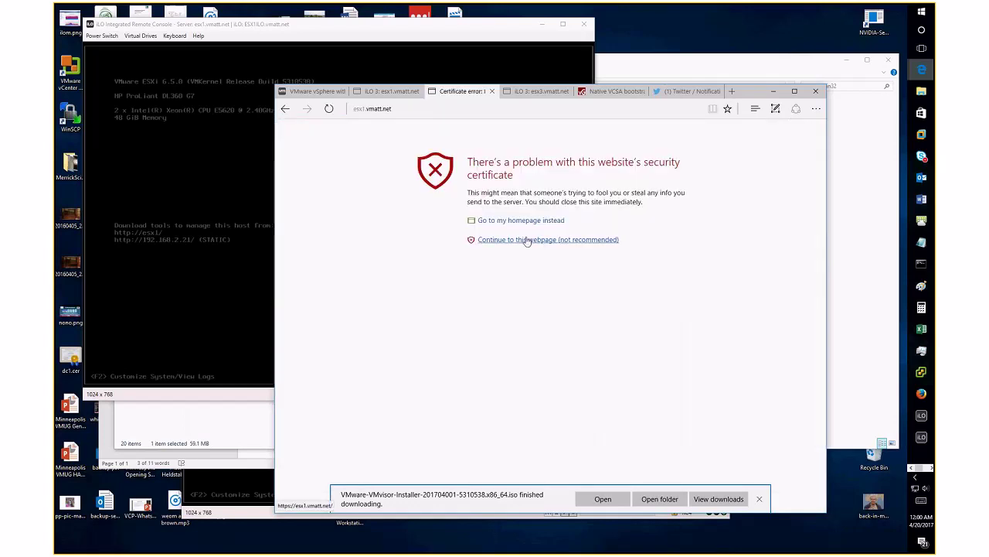
click(526, 240)
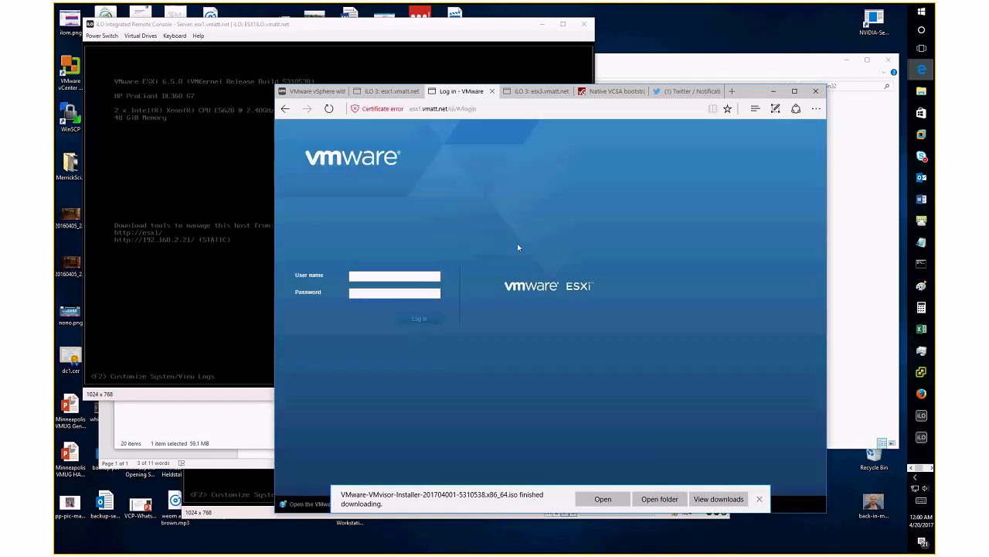
Log in to the ESXi Host Client as root with the account password
text(root)
key(Tab)
text(*******)
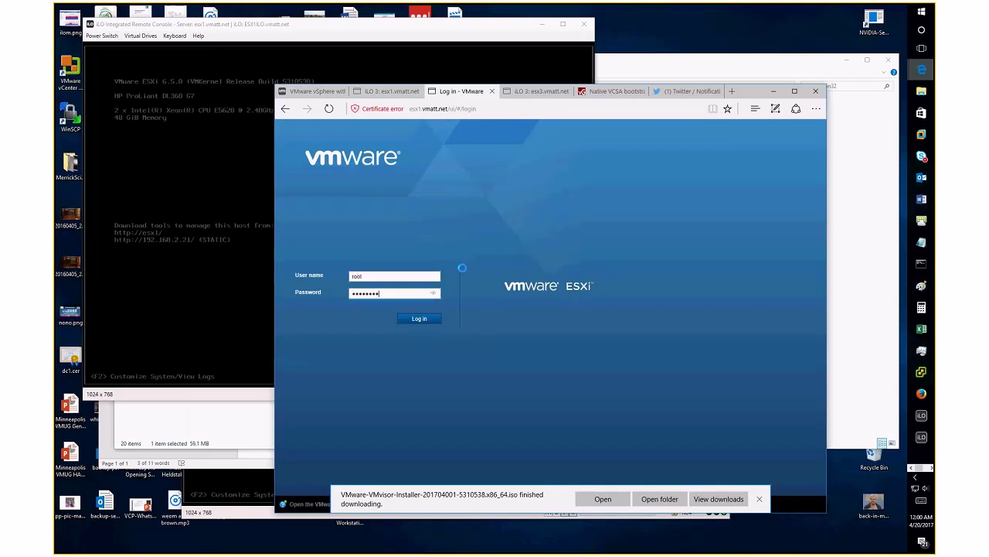
key(Return)
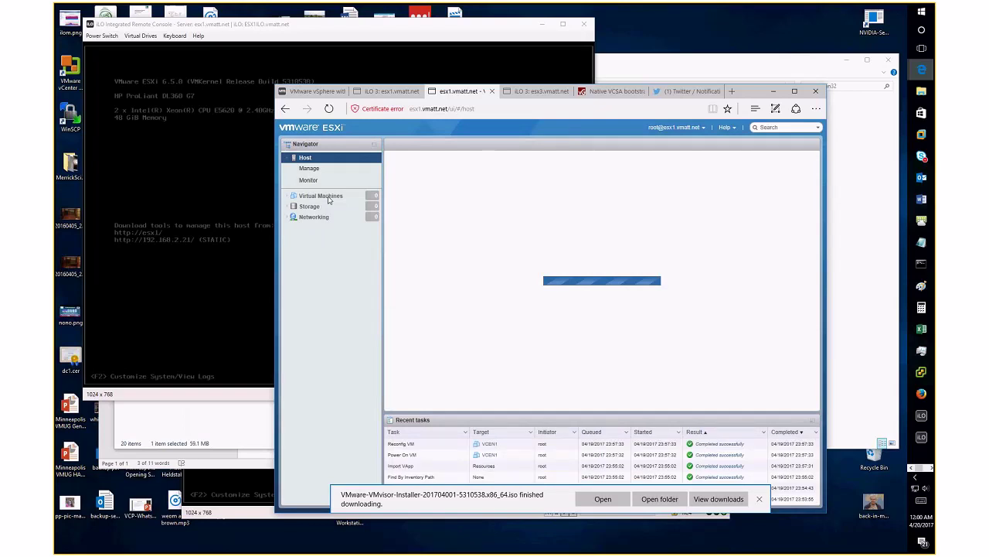
Select VCEN1 under Virtual Machines and open its console in a browser window
click(328, 198)
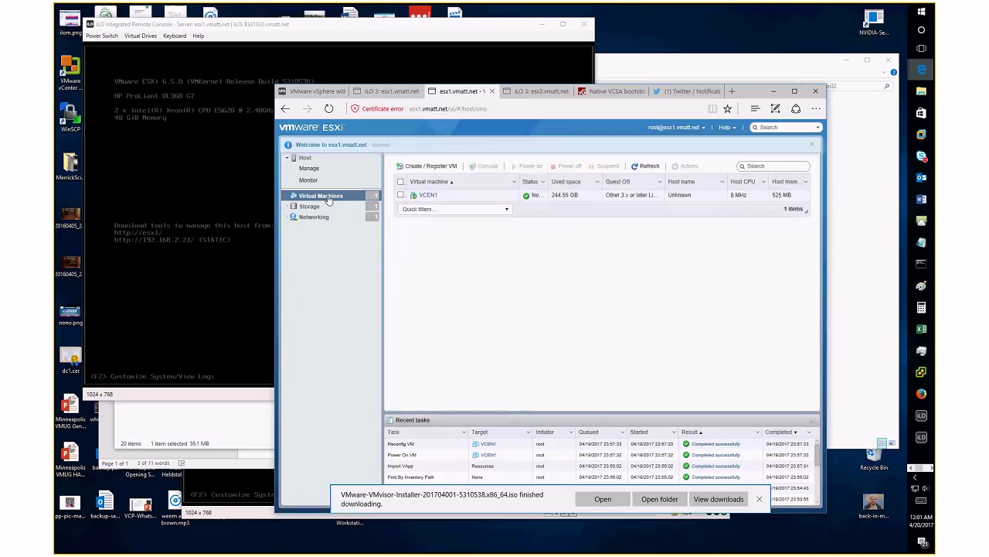
click(427, 195)
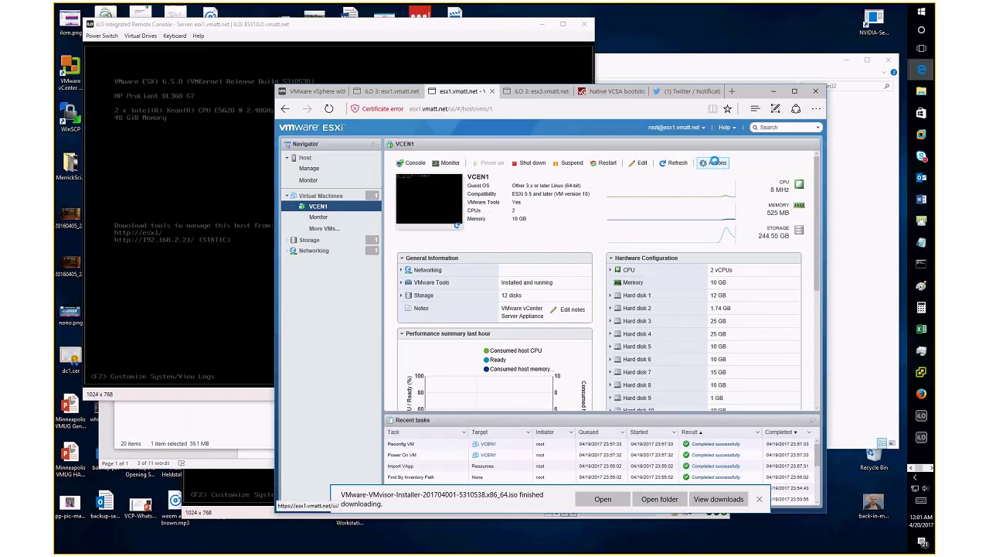
click(715, 162)
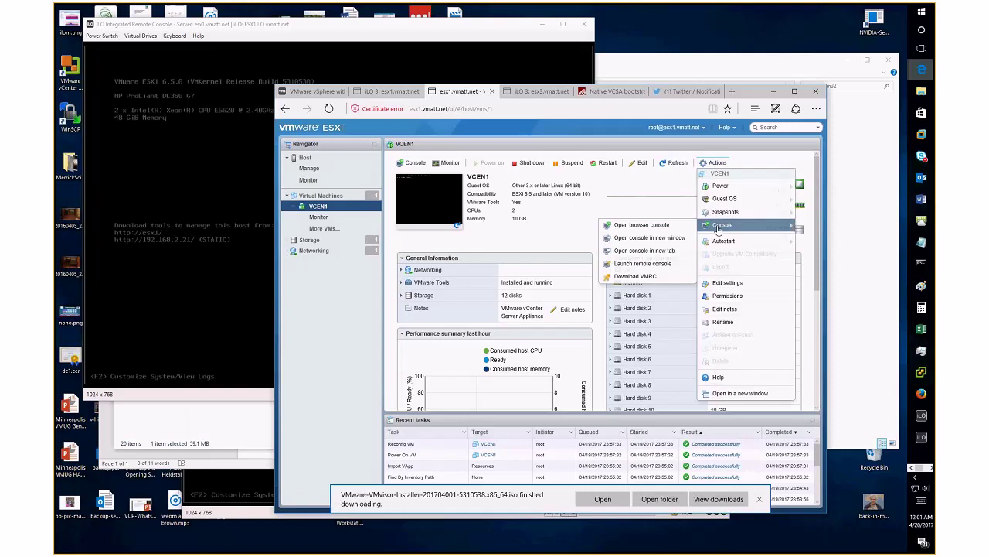
click(715, 162)
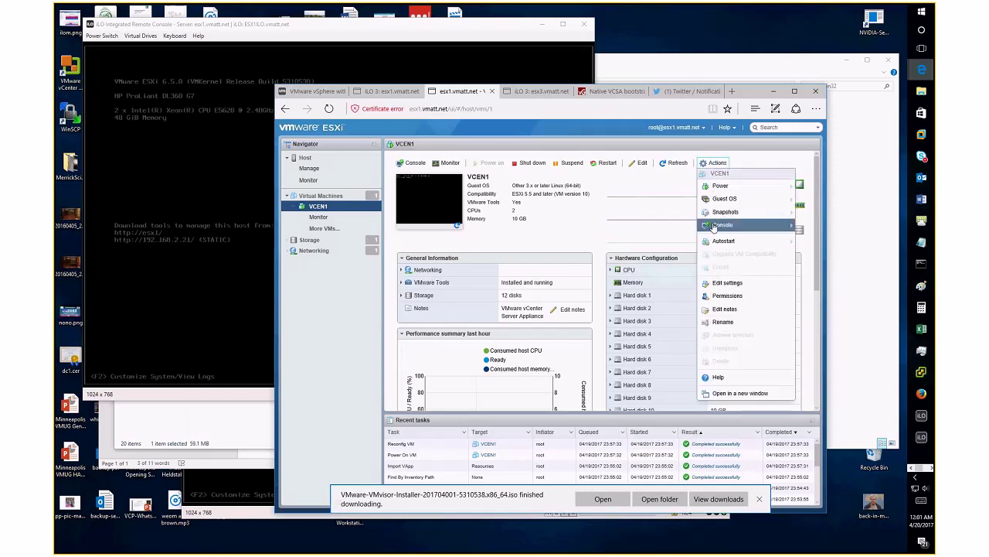
mouse_move(714, 225)
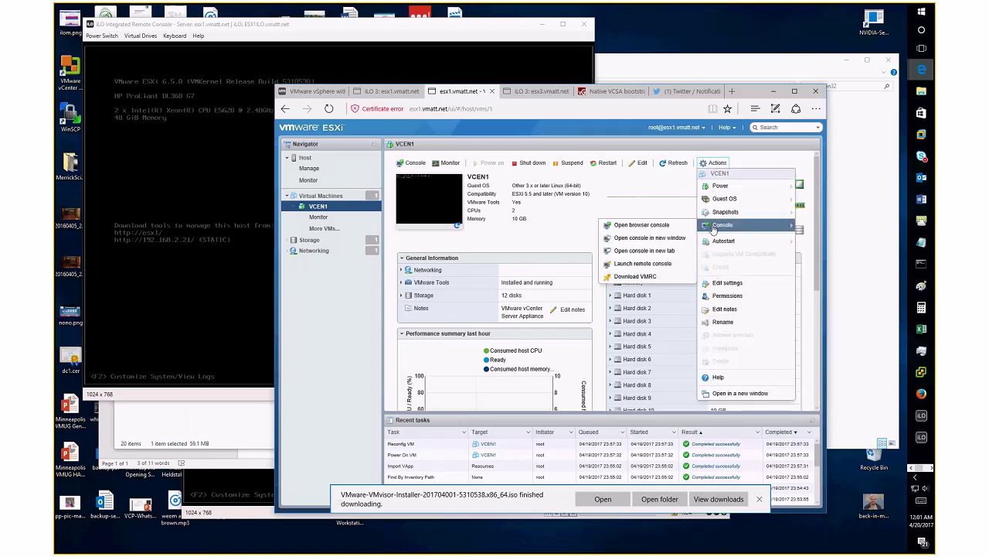
click(648, 225)
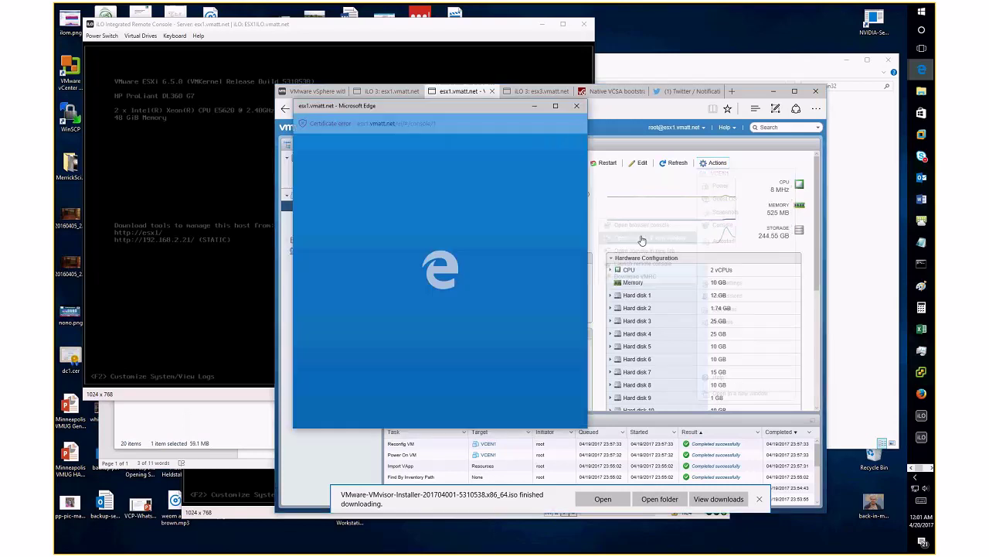
Move the VCEN1 console aside, then minimize it and the win32 installer folder window
drag(409, 107, 290, 55)
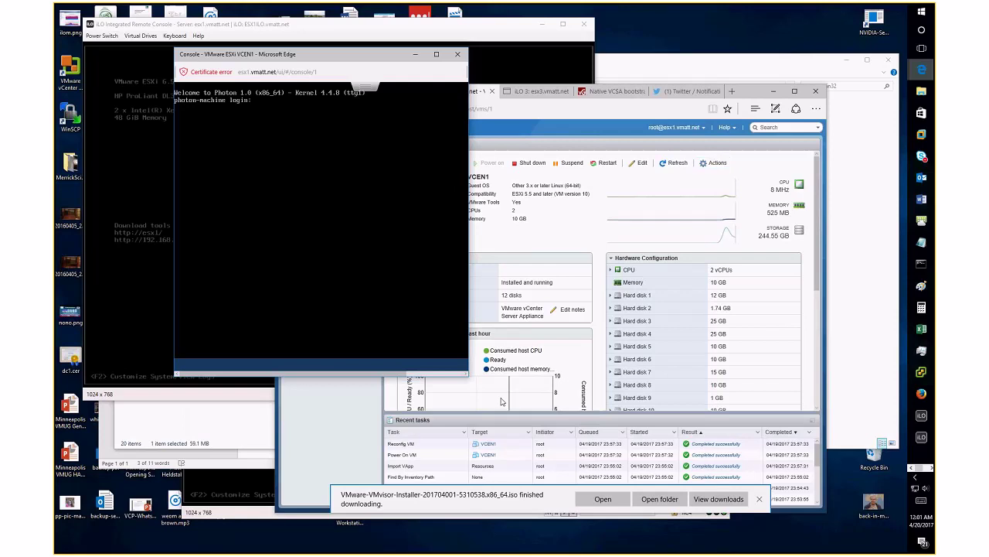
mouse_move(484, 385)
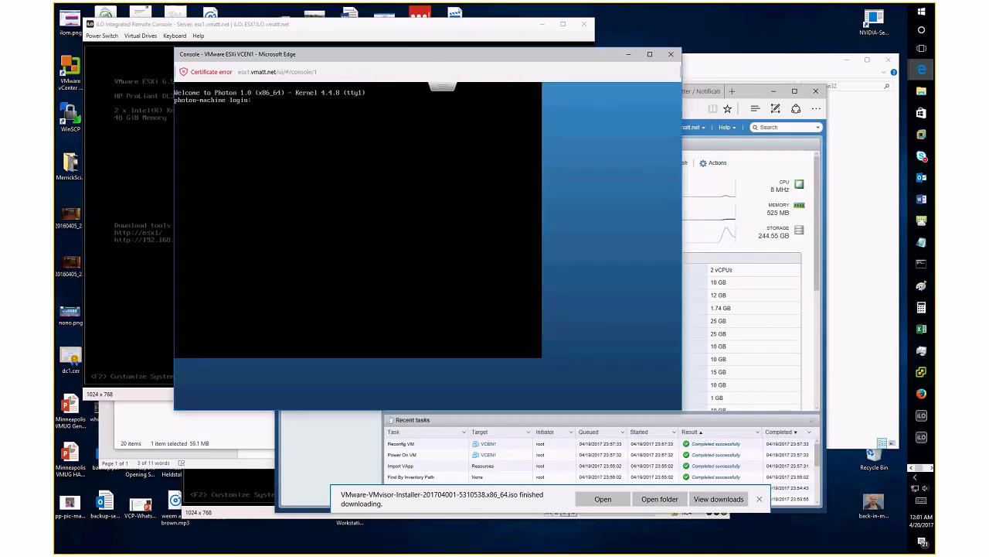
click(627, 54)
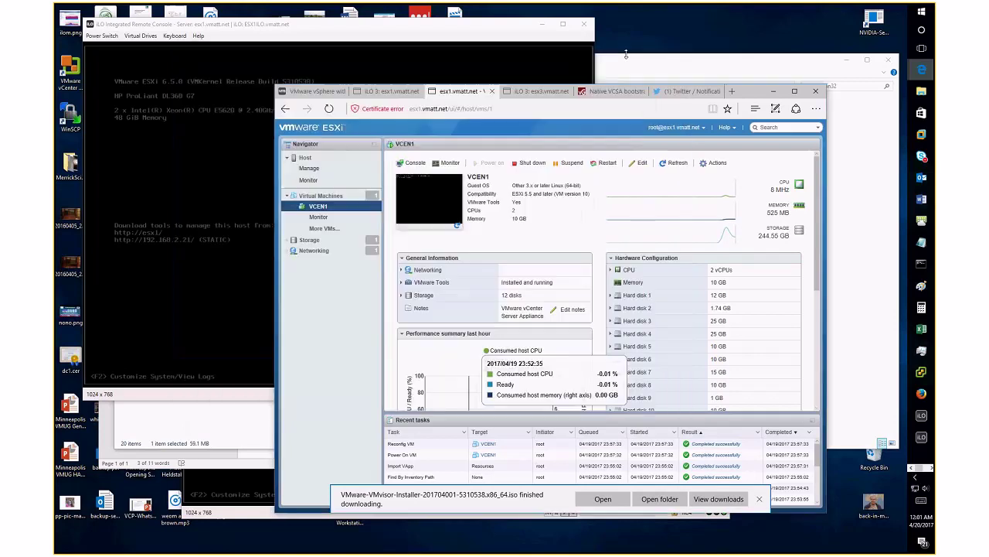
click(668, 63)
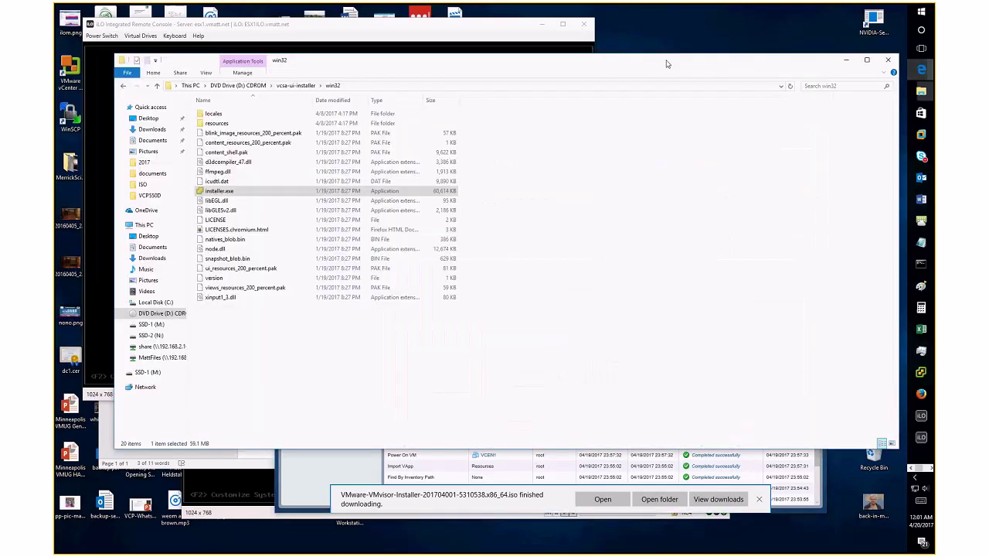
click(846, 60)
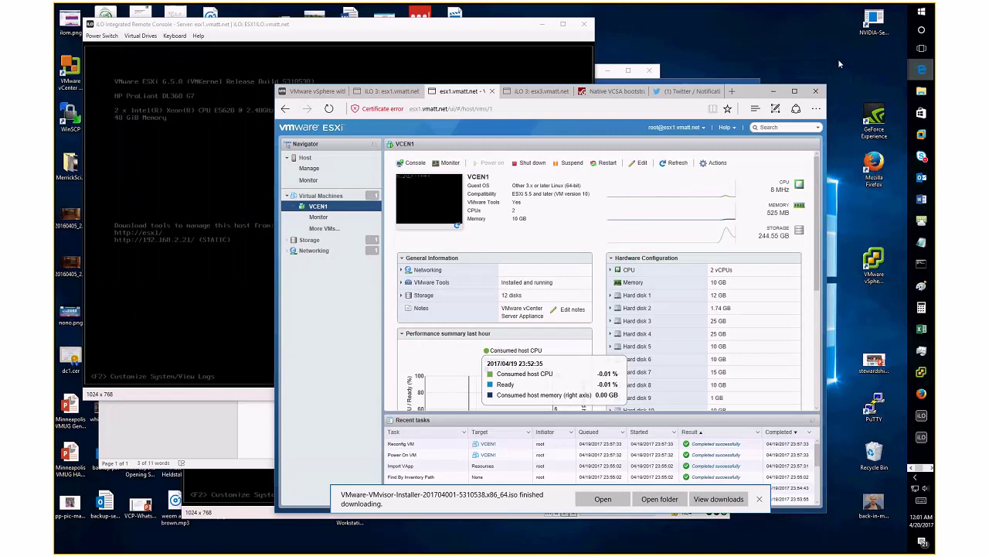
Minimize the ESXi browser window to reveal the installer's Stage 1 progress
click(773, 90)
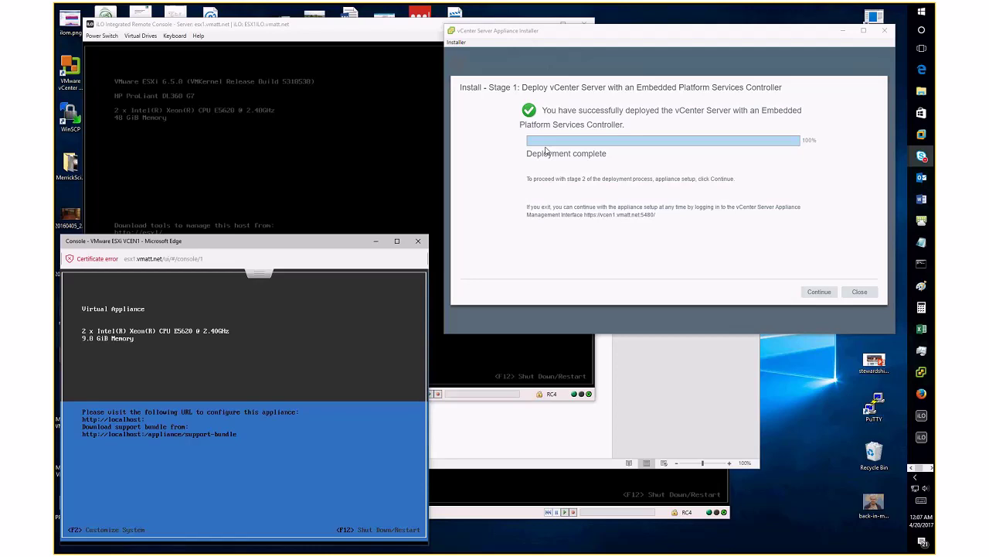
Bring the installer forward and continue into Stage 2 appliance configuration
click(312, 247)
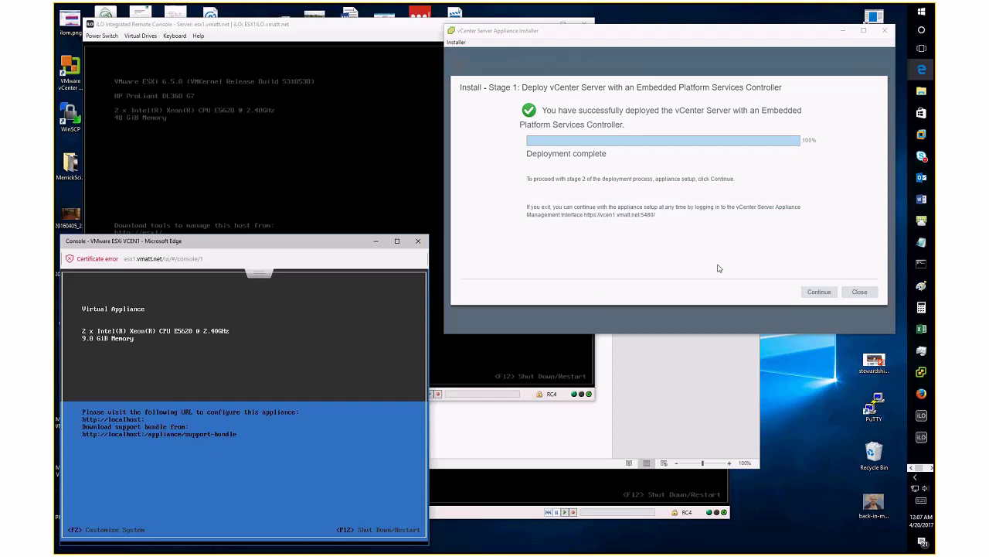
click(776, 266)
click(824, 293)
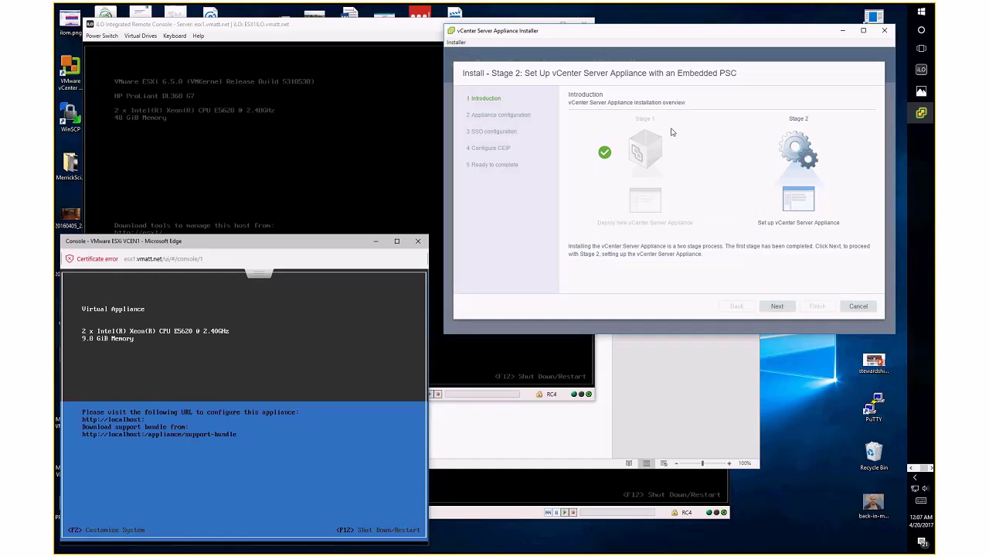
click(777, 306)
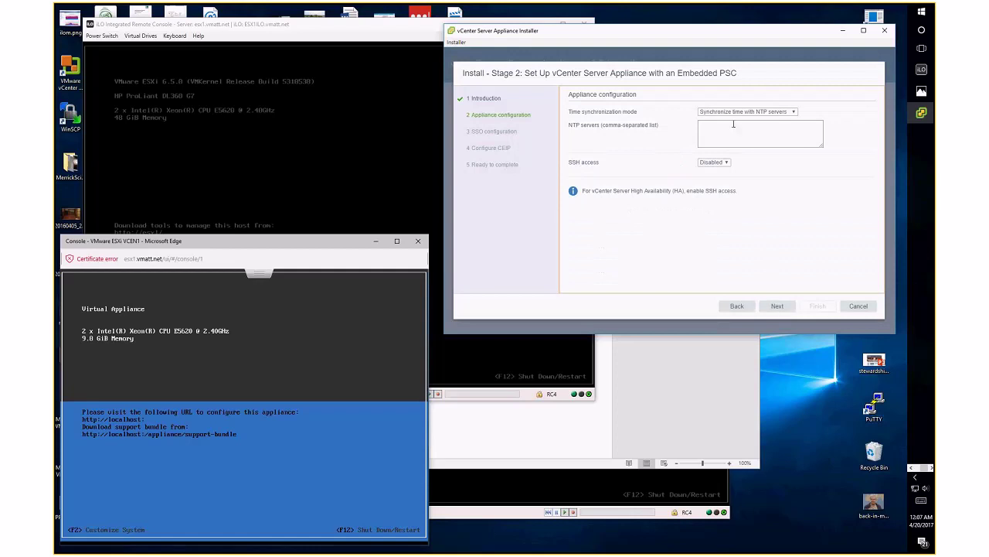
Set NTP servers 192.168.2.3,192.168.2.4, enable SSH access, and continue
click(726, 135)
text(192.168.2.3)
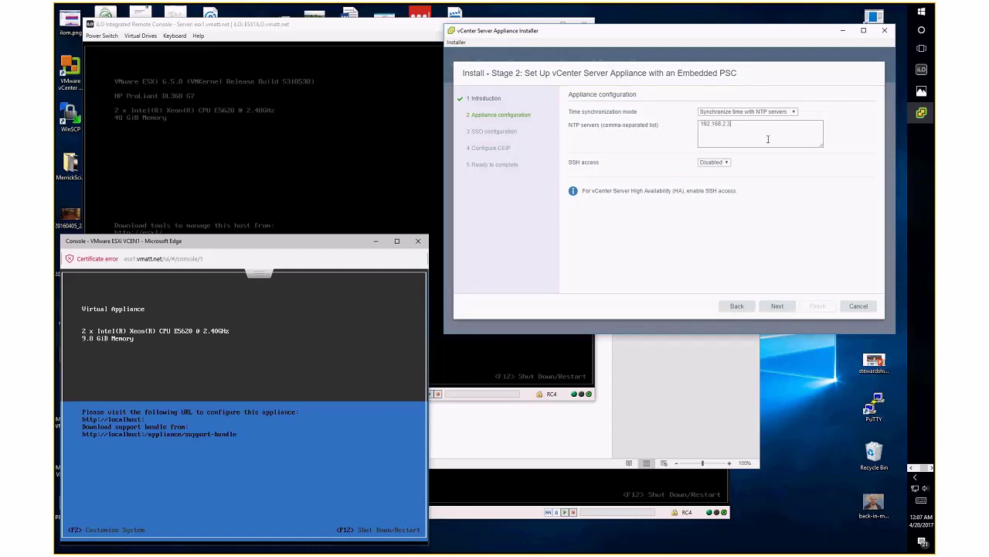
text(,192.168.2.4)
click(709, 163)
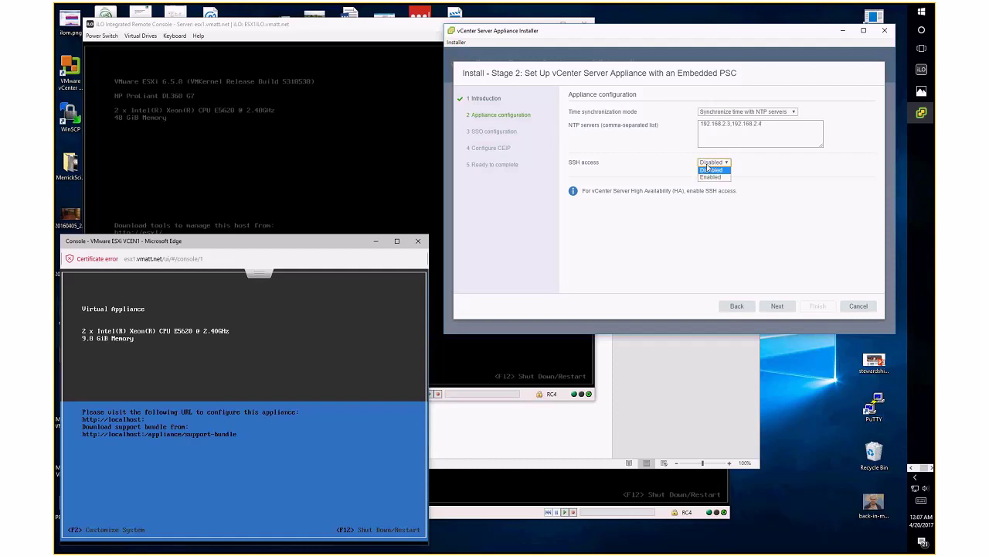
click(710, 170)
click(778, 308)
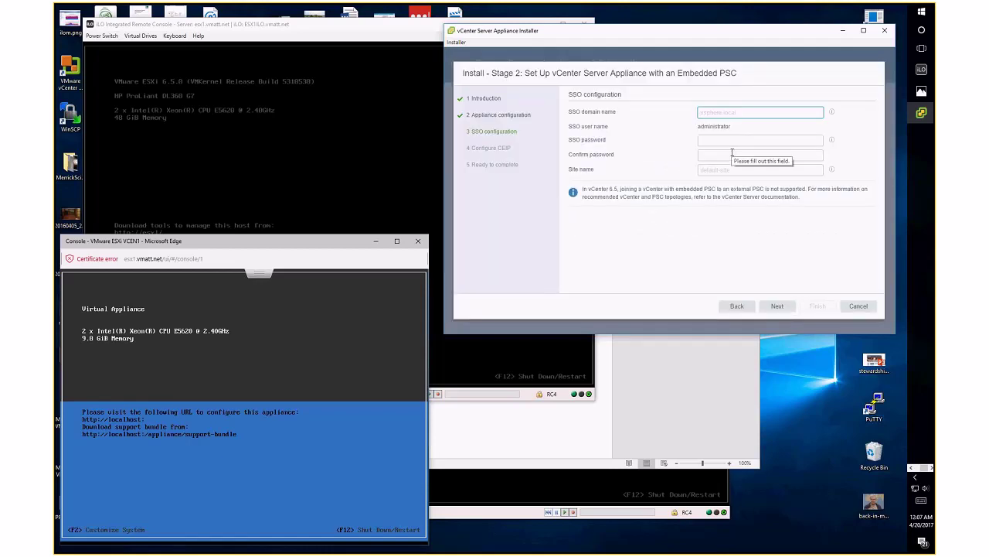
Set SSO domain vsphere.local, an administrator password and site VMATT-A, then skip past CEIP
key(Tab)
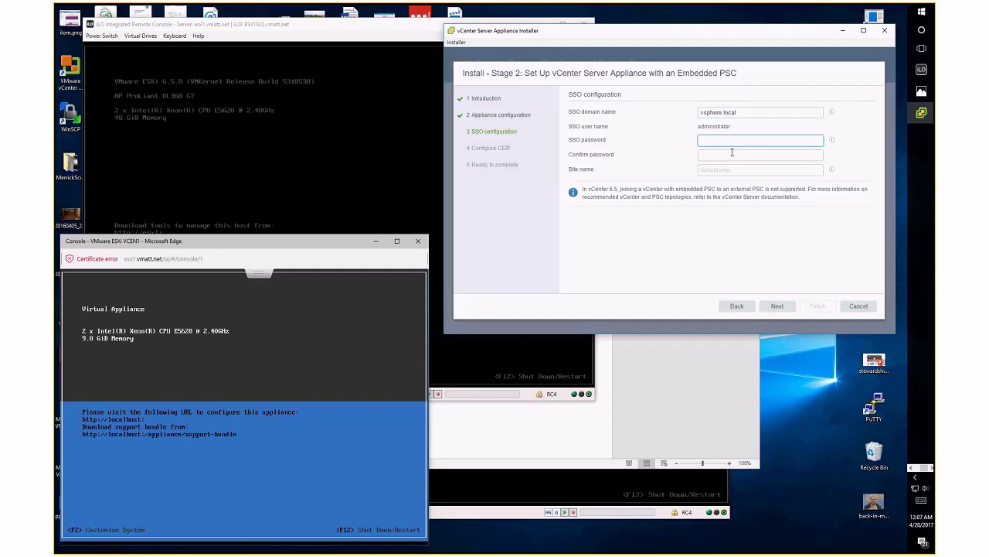
key(Tab)
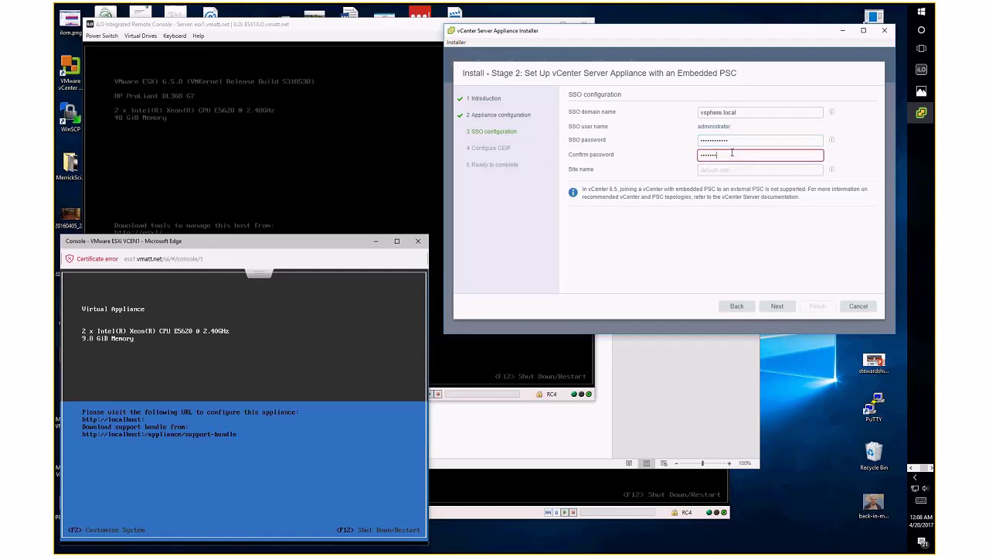
key(Tab)
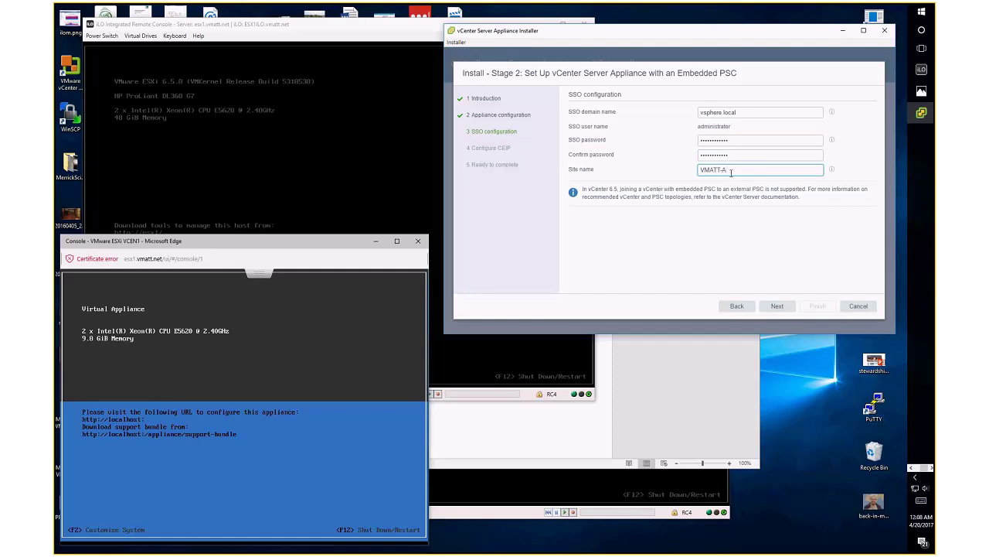
click(778, 307)
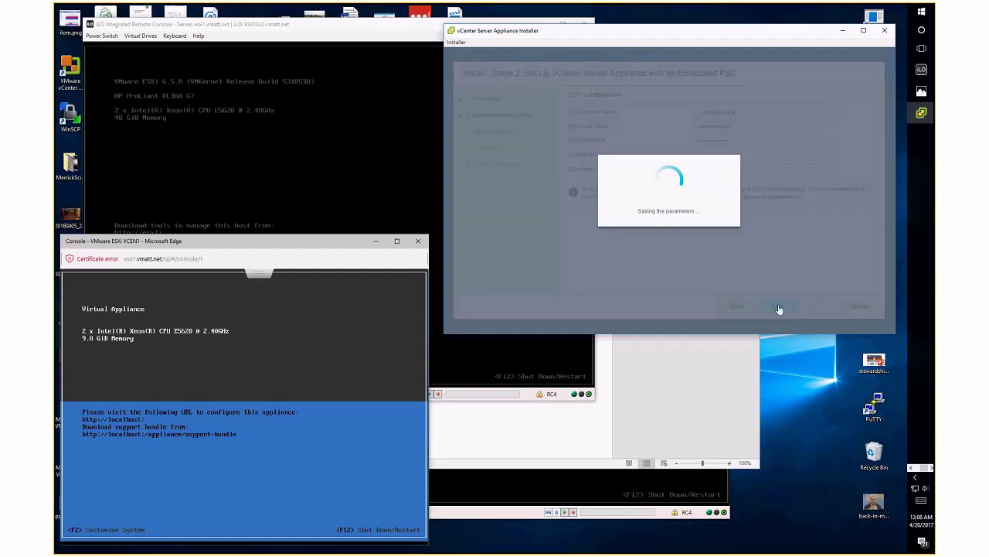
click(778, 306)
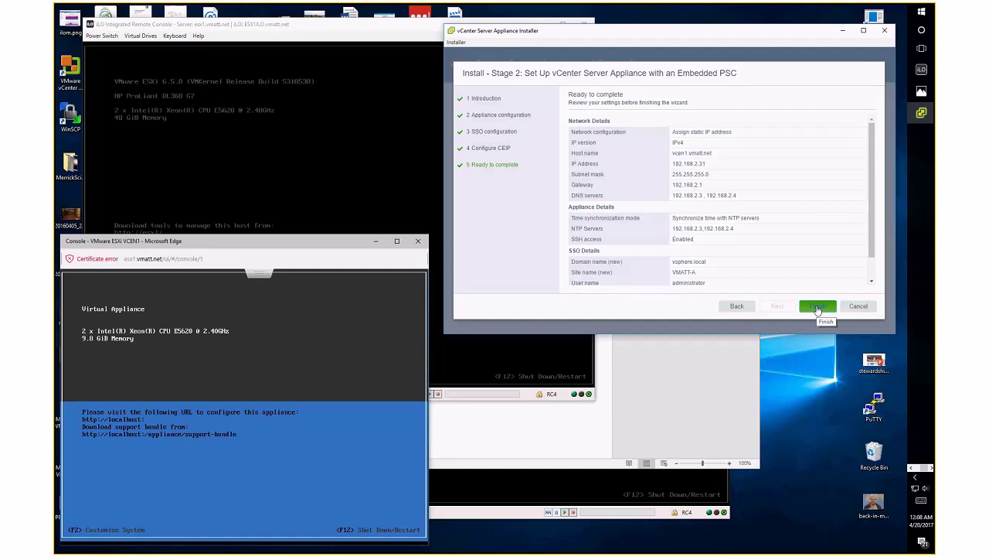
Finish Stage 2, accept the warning, and let setup run to 100% complete
click(817, 306)
click(645, 208)
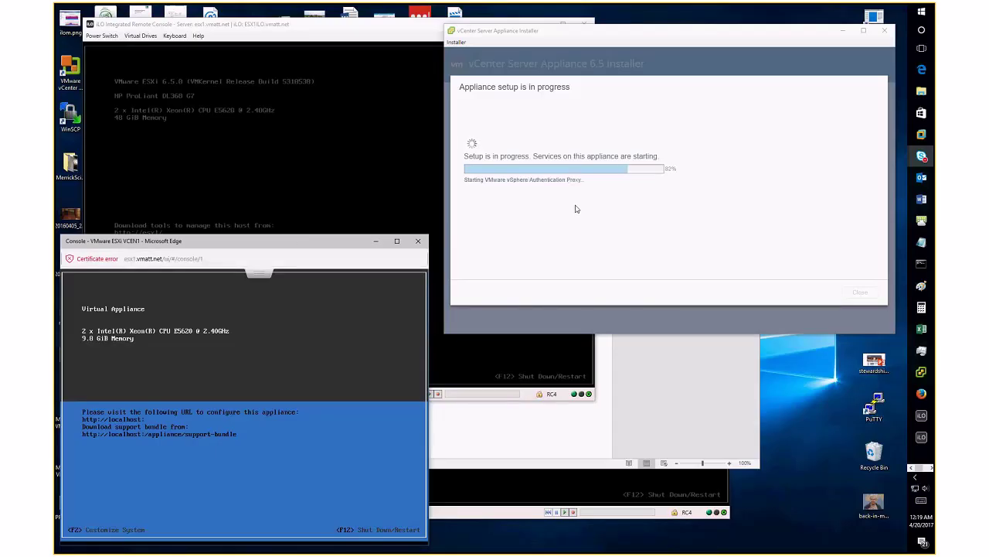
mouse_move(568, 178)
mouse_move(924, 524)
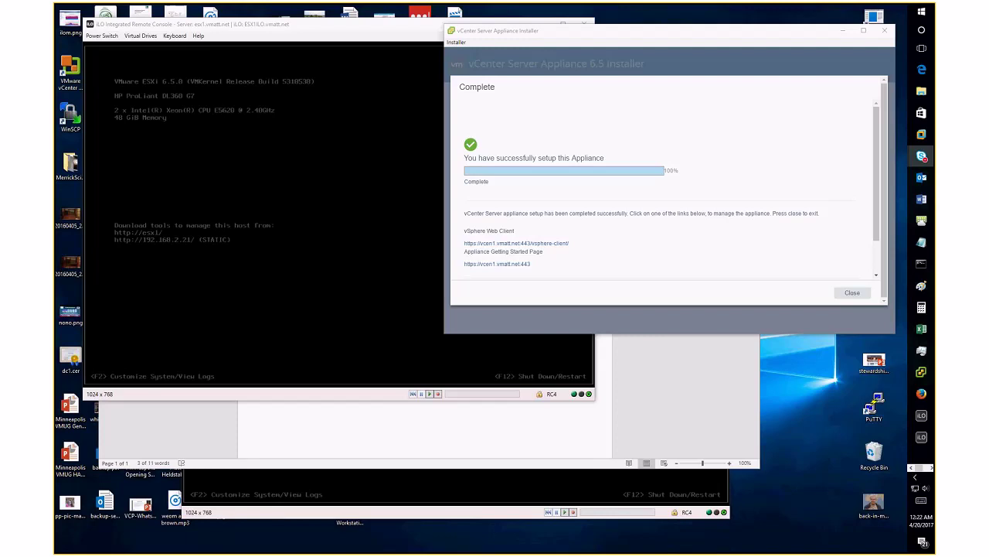
Open the vSphere Web Client and sign in as the SSO administrator with its password
drag(55, 110, 337, 77)
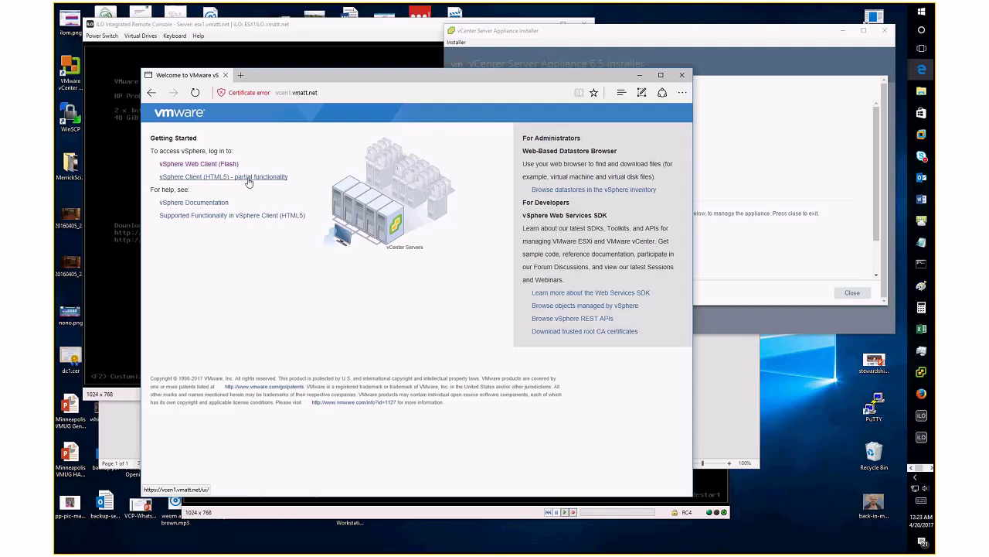
click(195, 164)
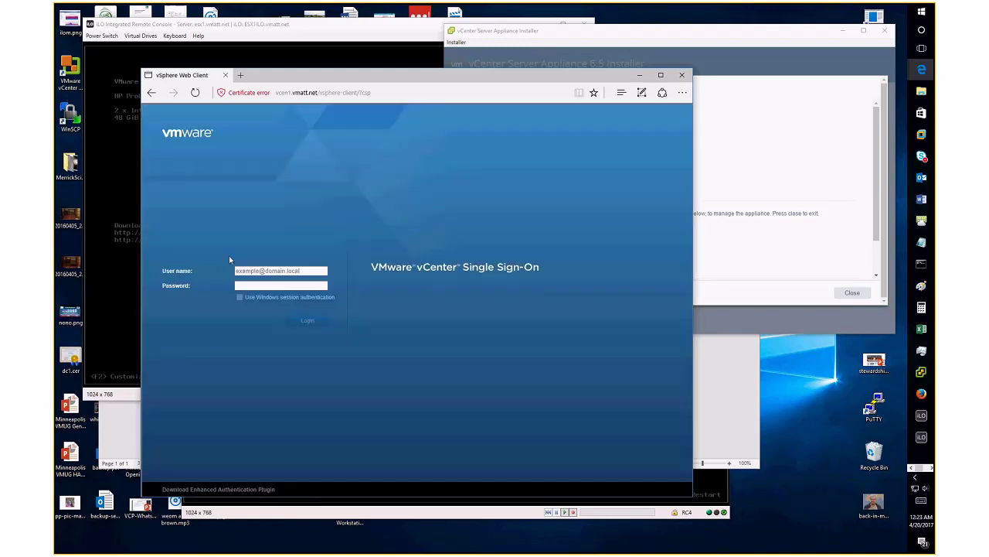
text(administrator@vsp)
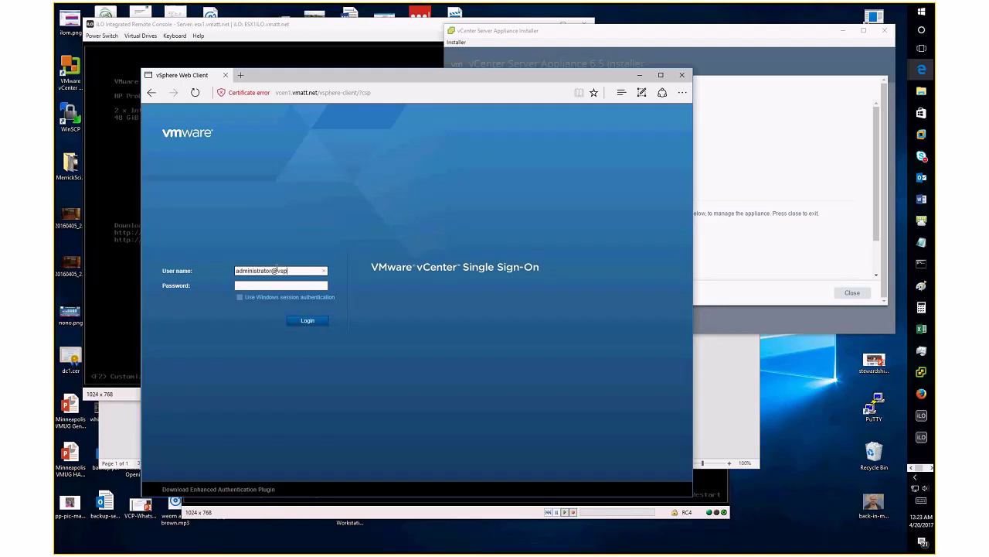
text(here.local)
key(Tab)
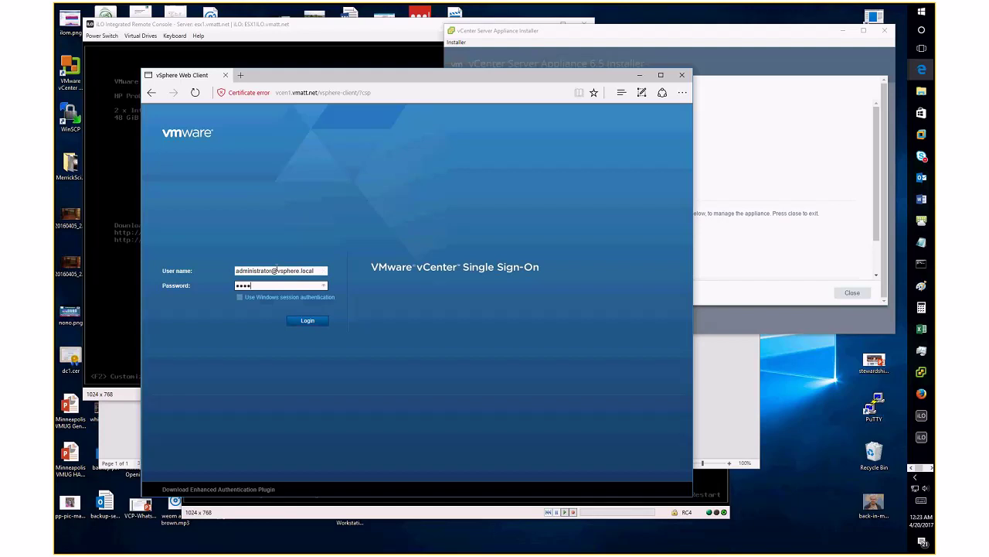
key(Return)
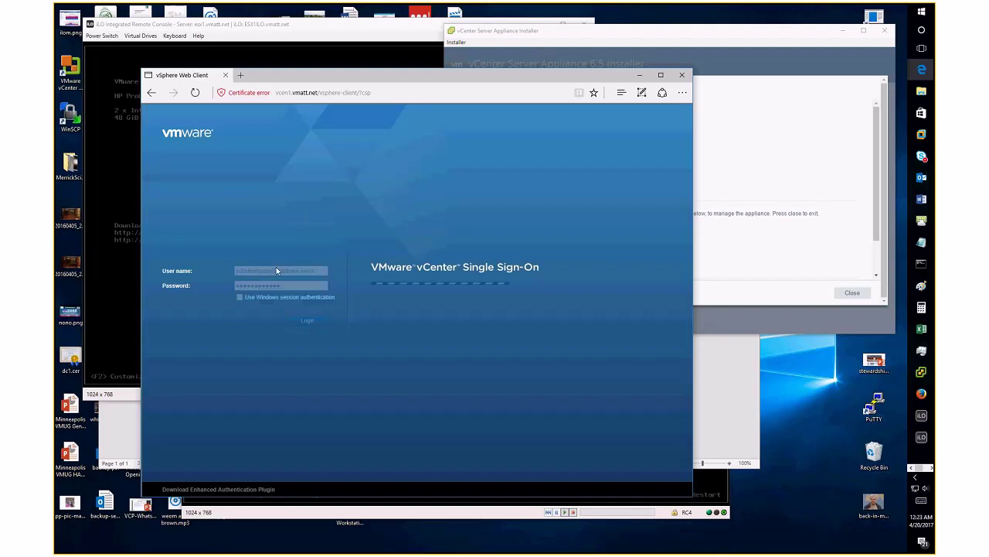
click(240, 75)
click(316, 154)
text(https://vcen1.vmatt)
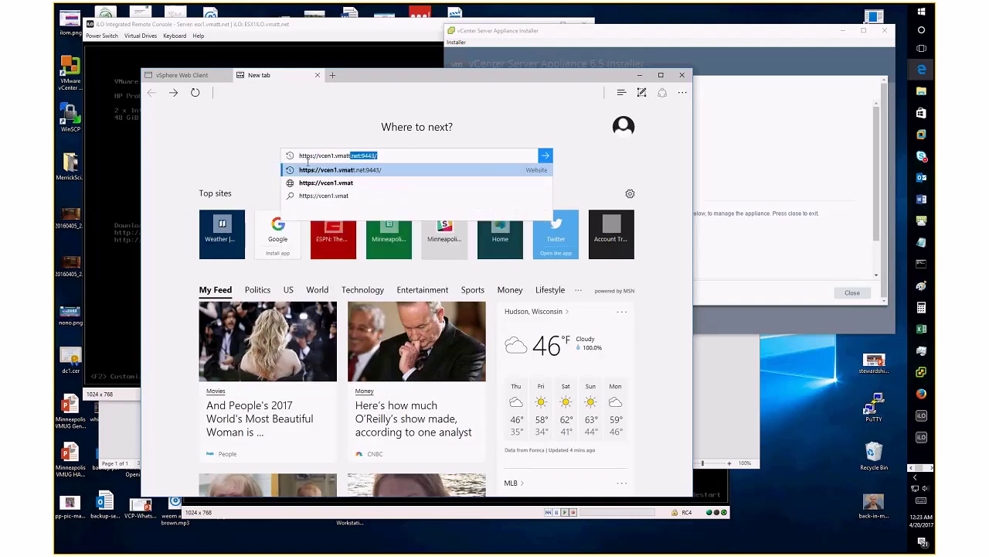
text(.net/ui)
Load the HTML5 client past the certificate warning and switch to its summary tab
key(Return)
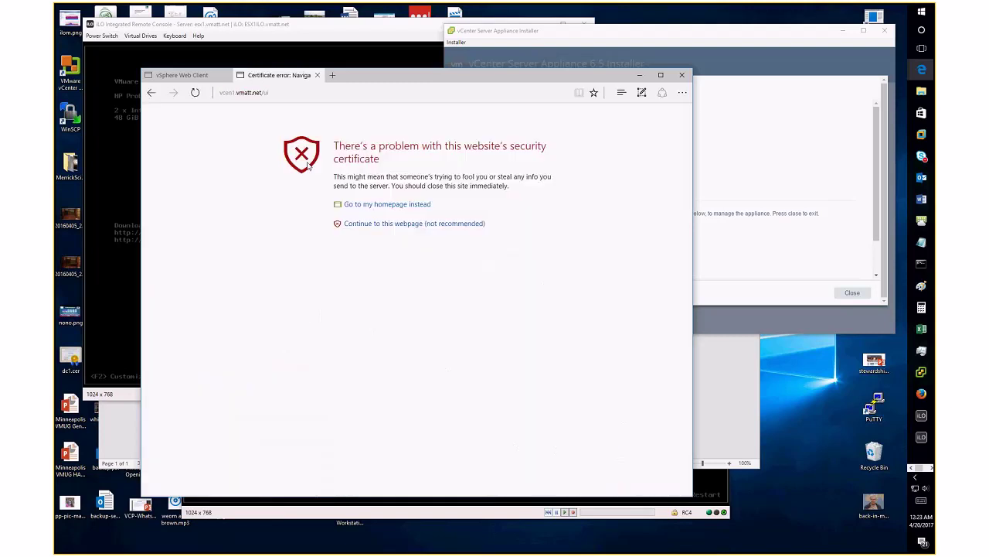
click(387, 224)
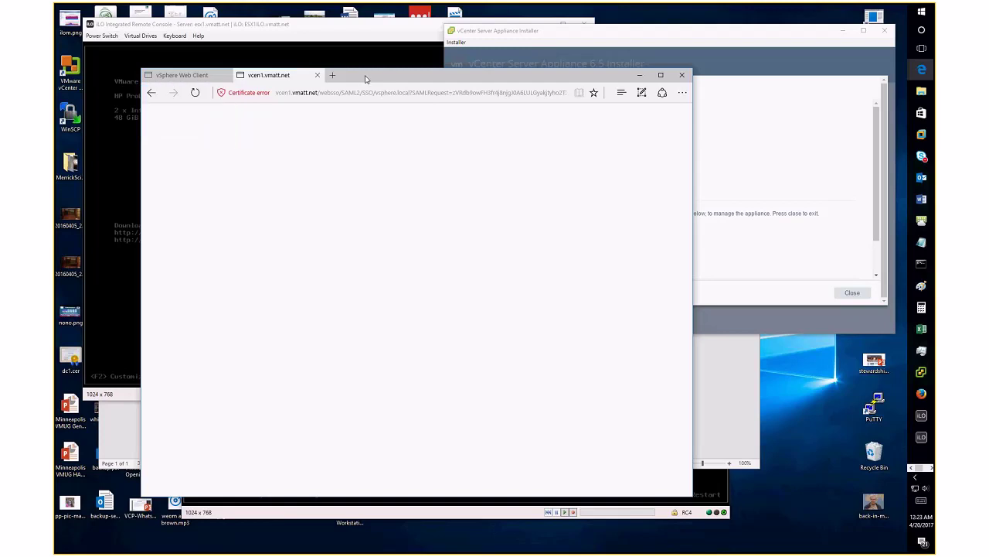
click(196, 81)
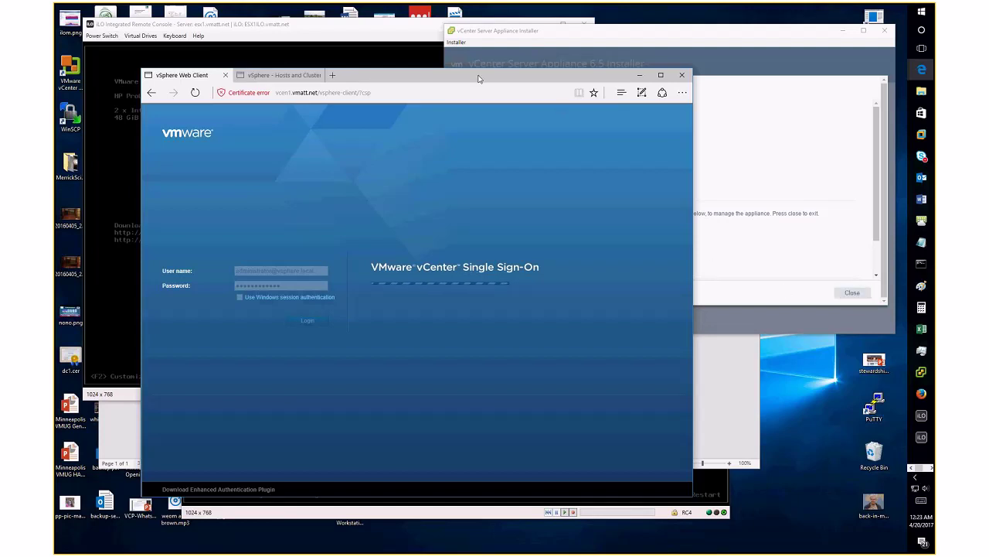
mouse_move(276, 78)
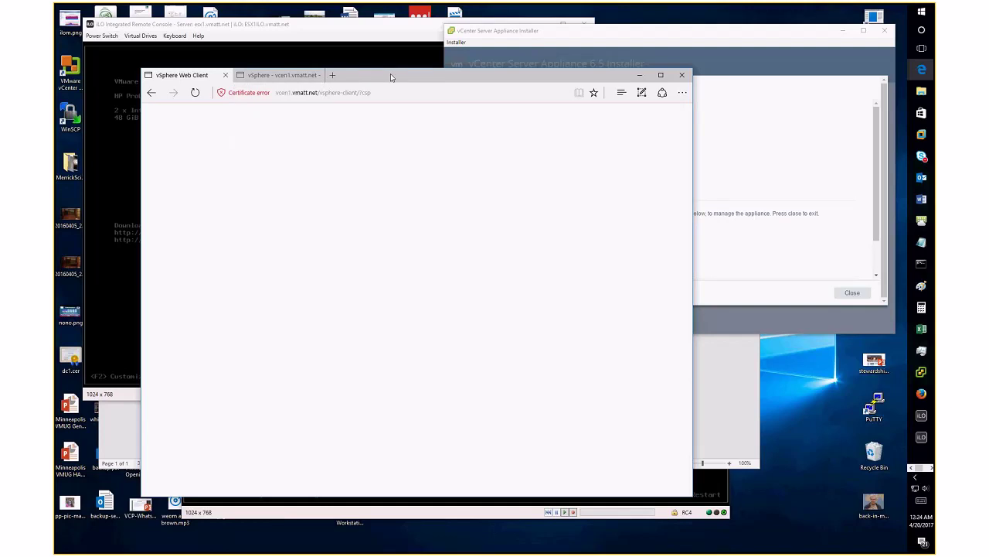
click(290, 78)
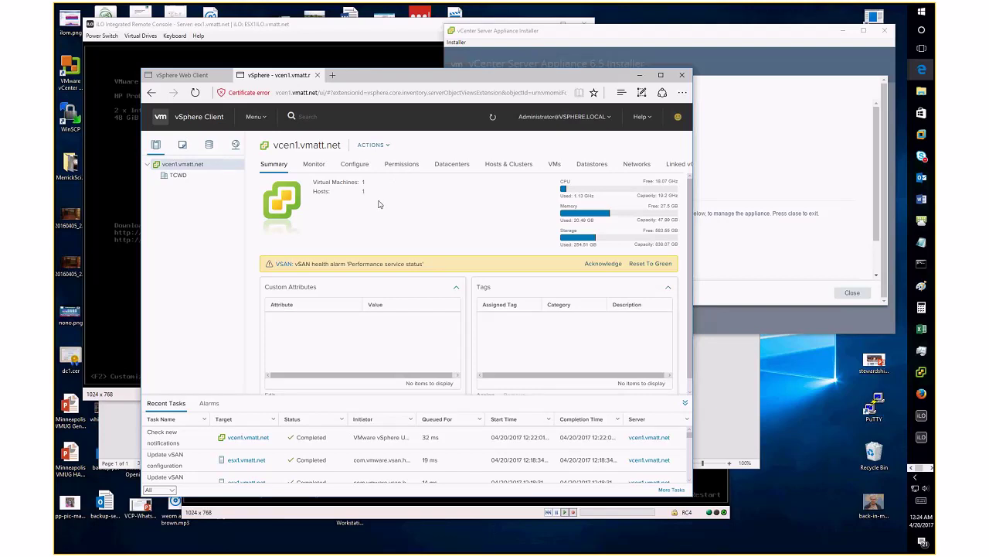
Expand TCWD > VSAN and show the VCEN1 virtual machine's summary
click(202, 75)
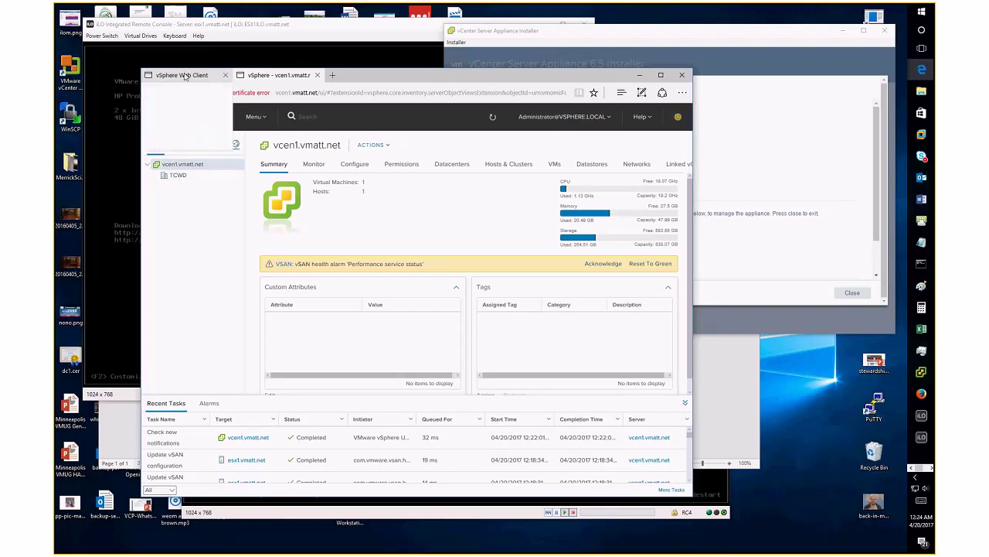
click(240, 75)
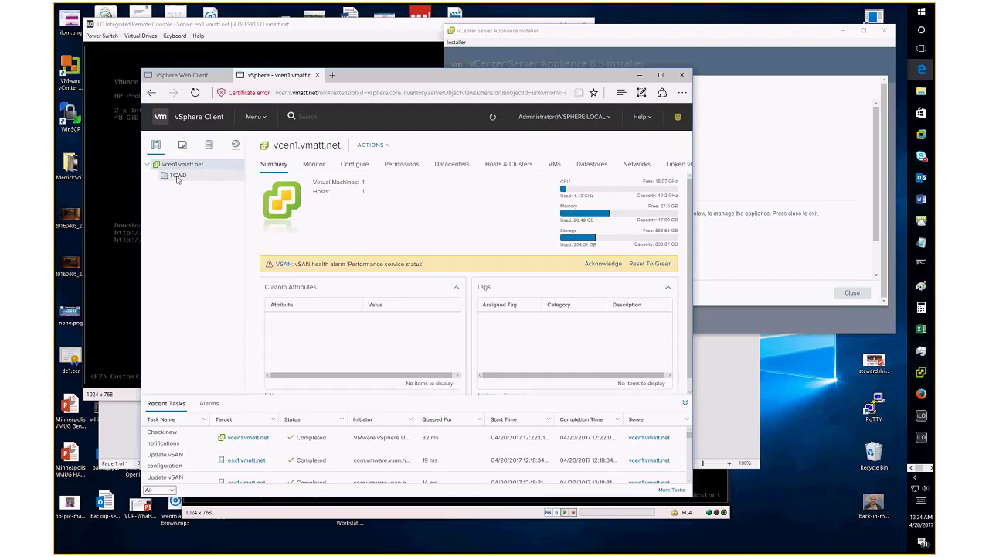
click(177, 177)
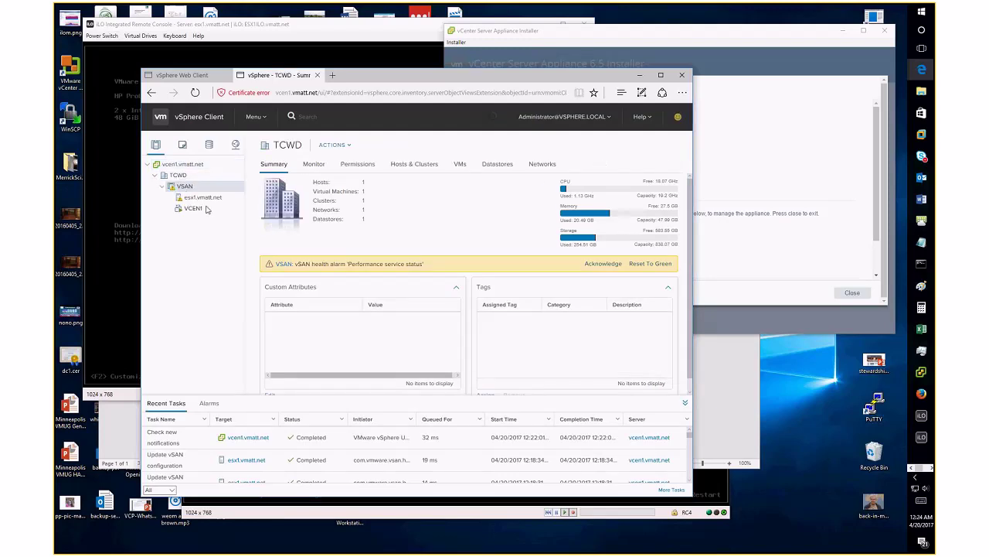
click(184, 187)
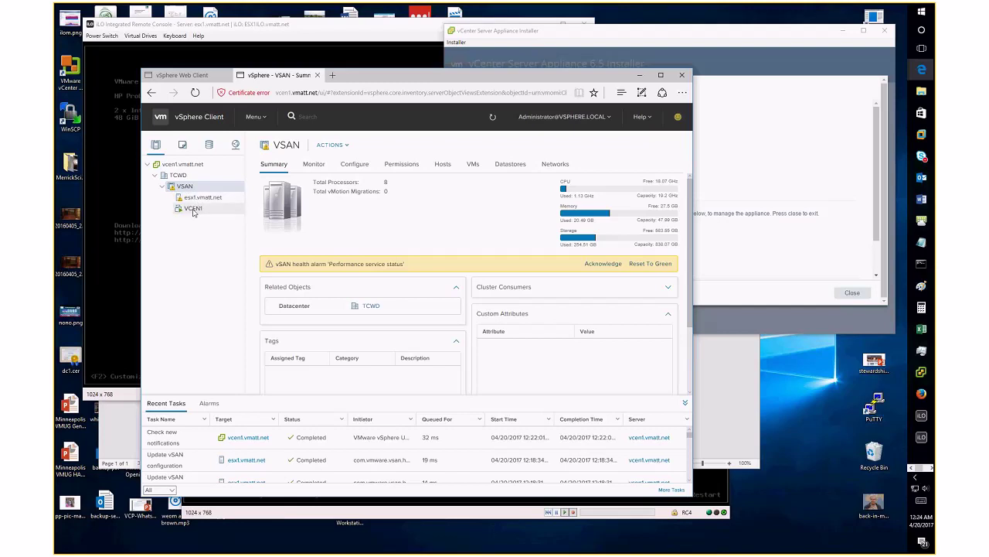
click(193, 209)
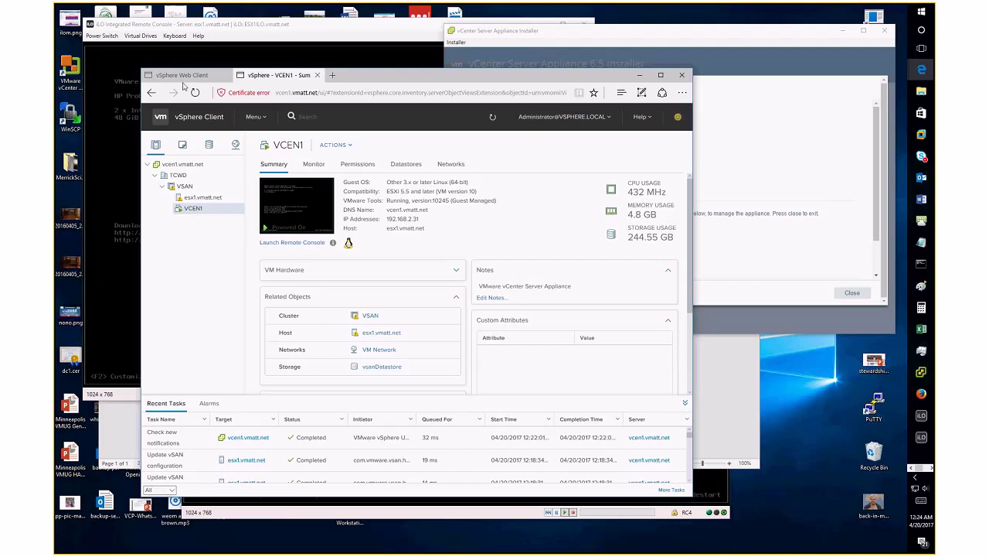
Reload the Web Client tab, return to VCEN1, and drag the browser aside to uncover the installer
click(183, 76)
click(308, 92)
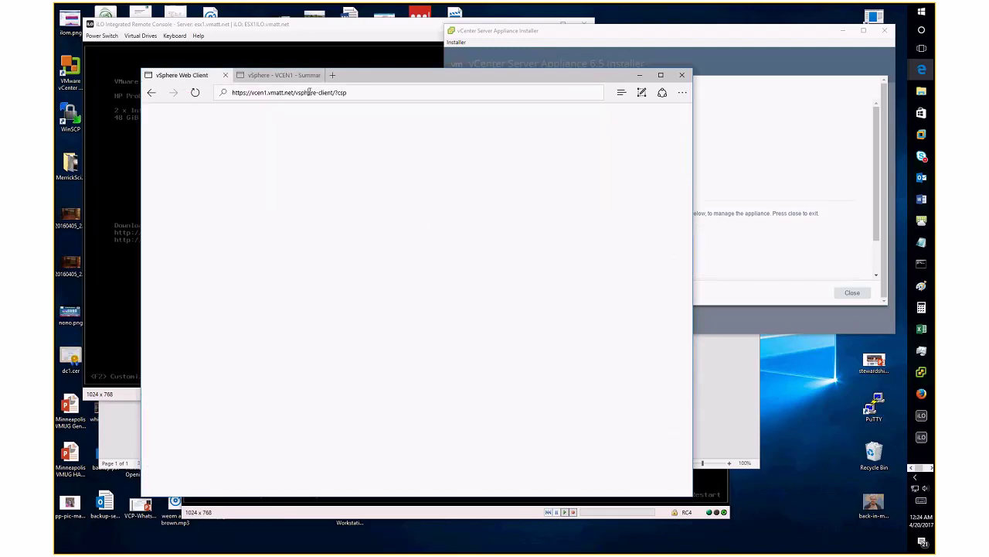
key(Return)
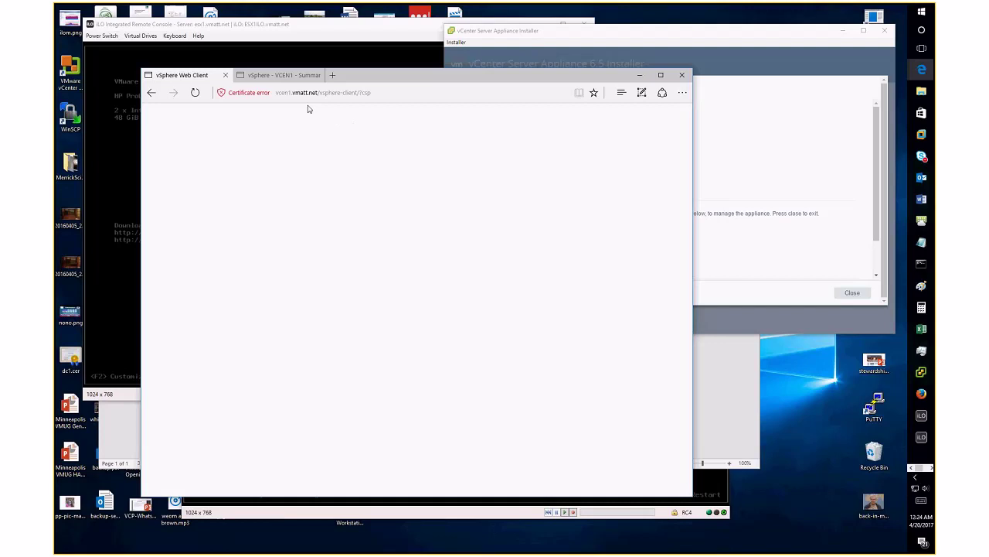
click(269, 78)
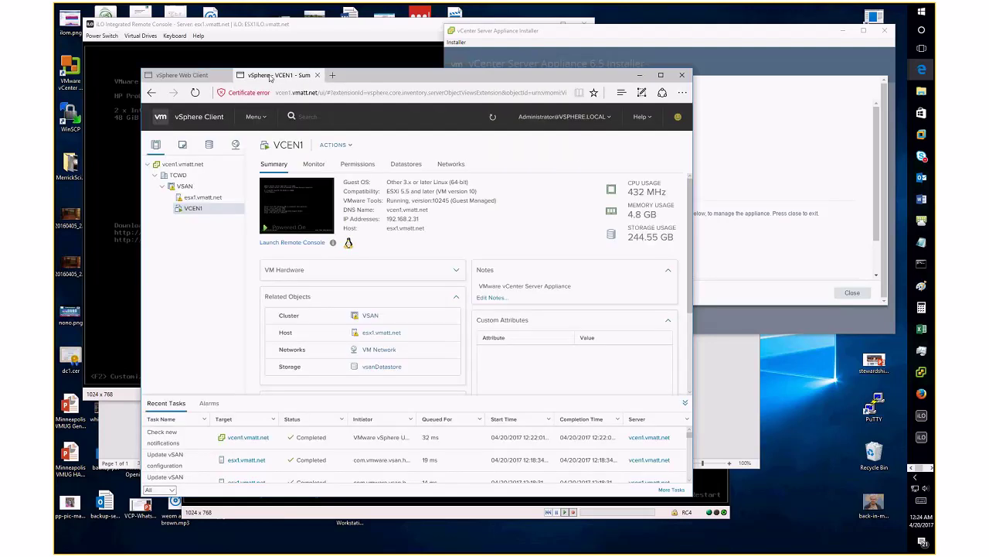
drag(544, 79, 272, 108)
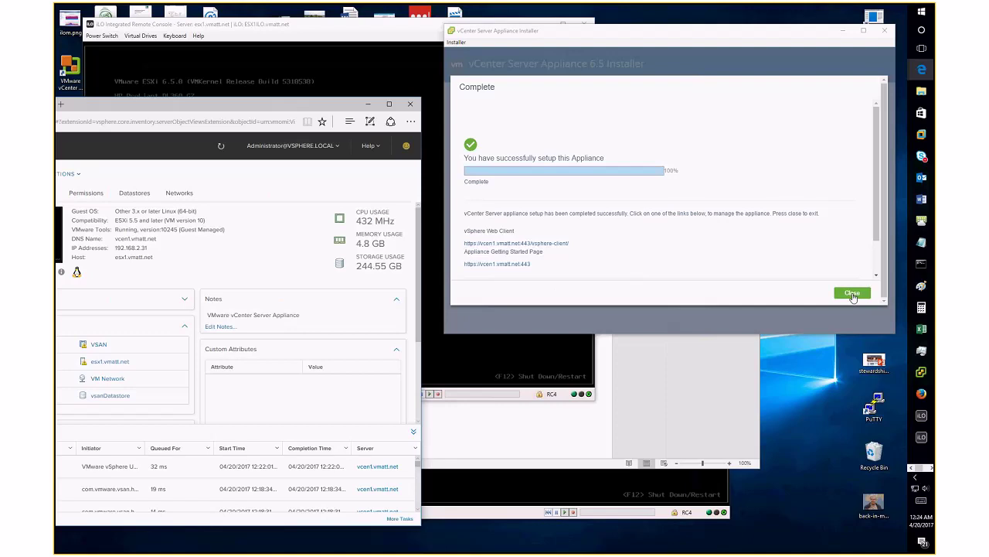
Close the finished installer and expand the TCWD datacenter and VSAN cluster to list its hosts
click(853, 293)
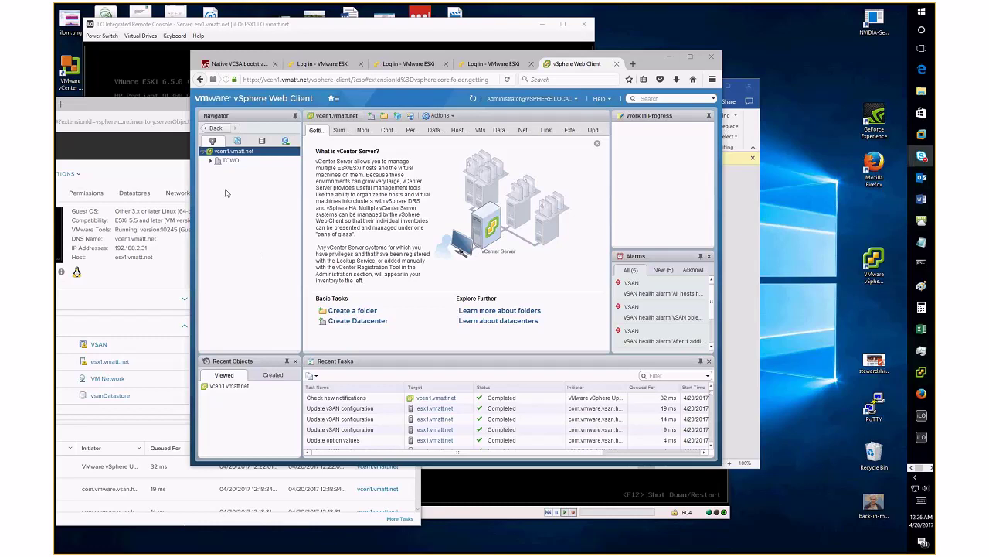
click(211, 161)
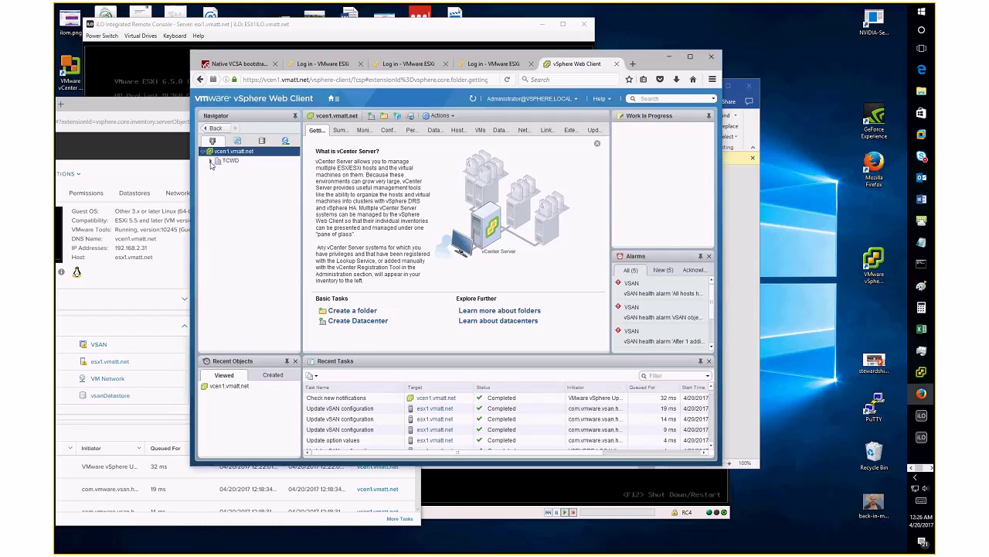
click(219, 170)
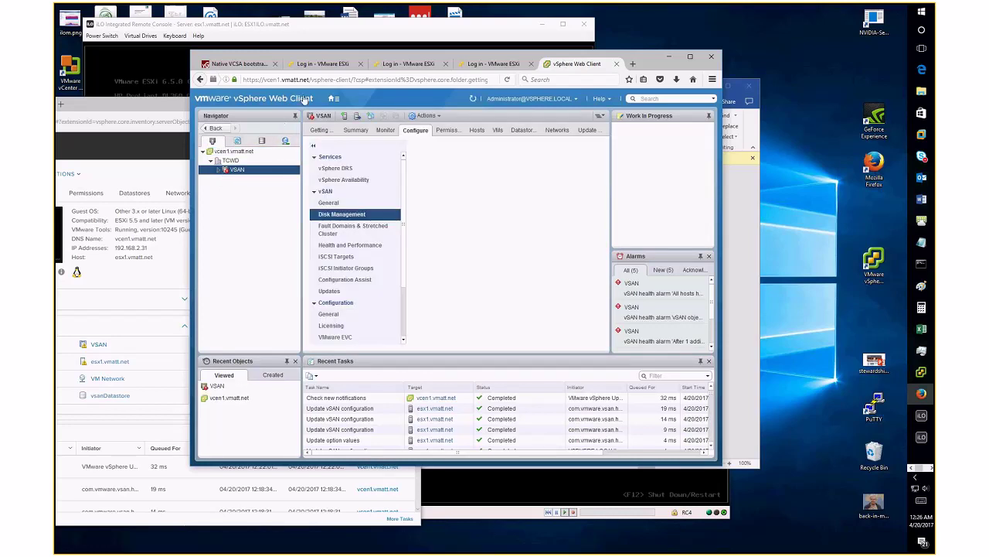
click(219, 169)
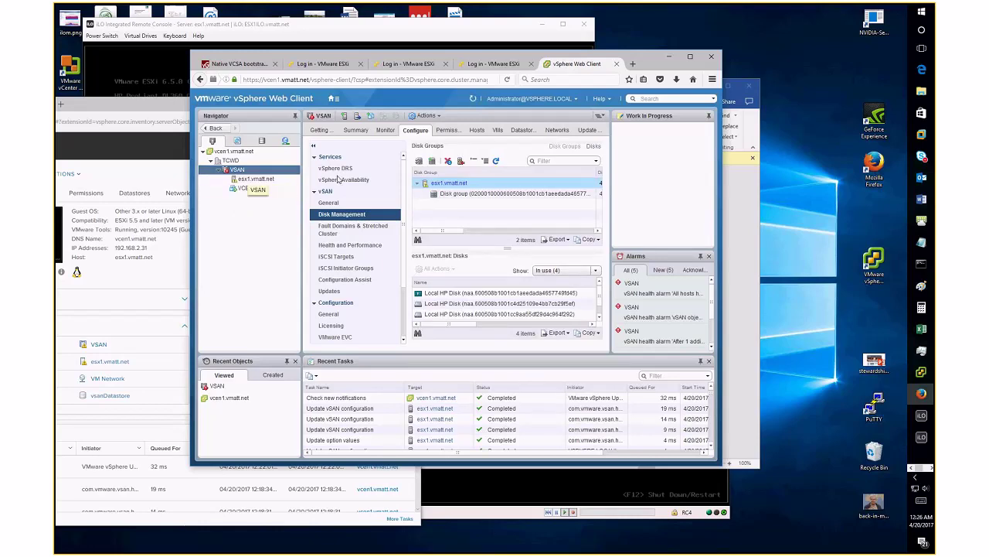
List esx1's vSAN disk group disks: one 111.76 GB flash cache, three 279.37 GB capacity disks
click(690, 56)
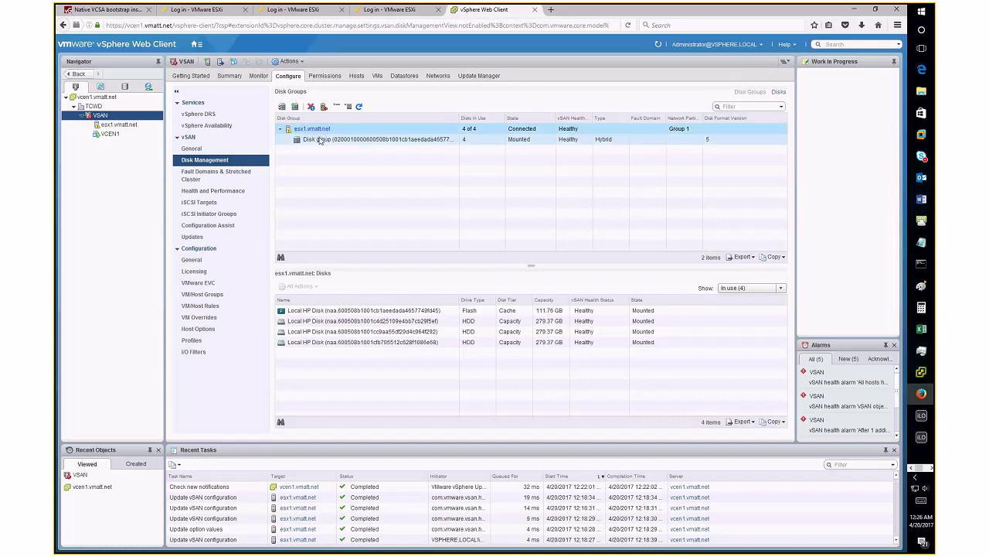
click(328, 139)
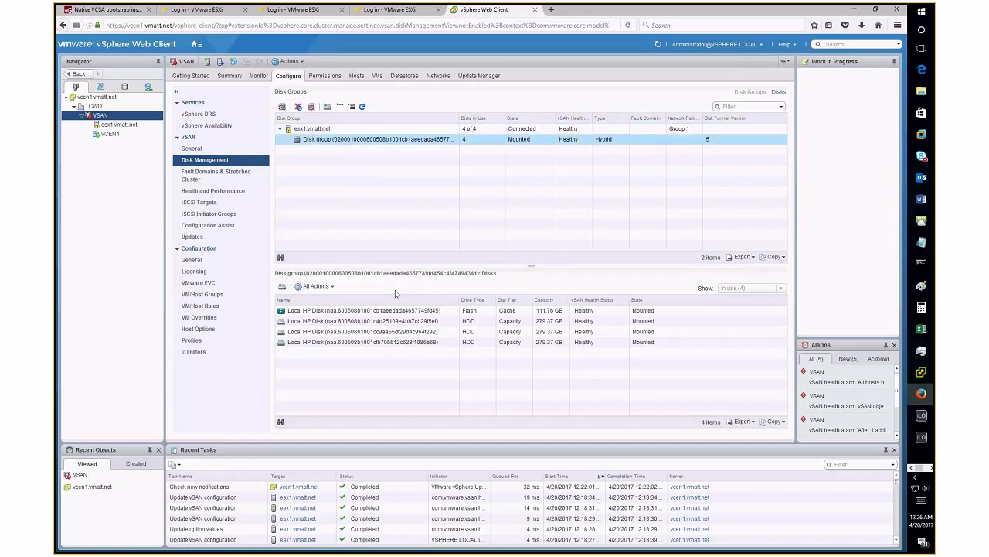
click(470, 310)
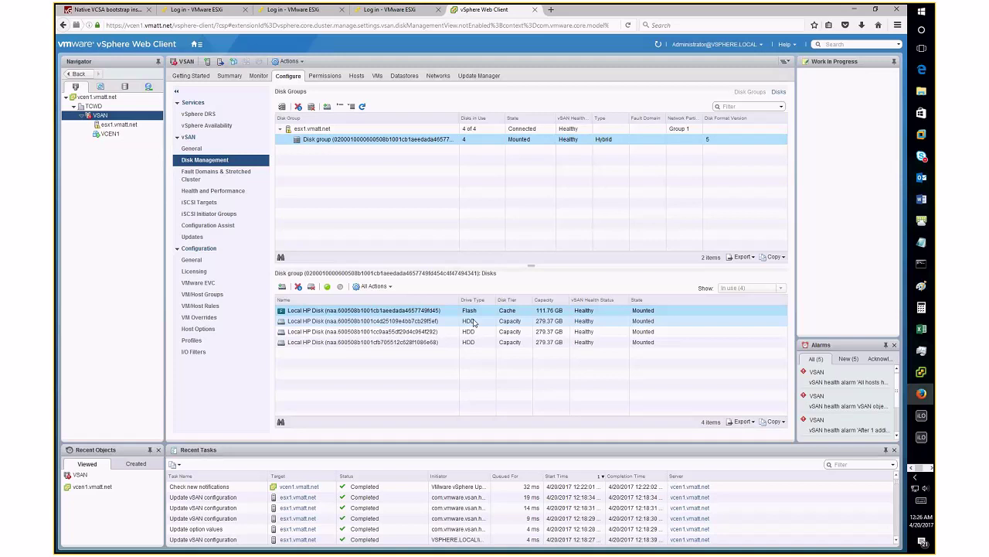